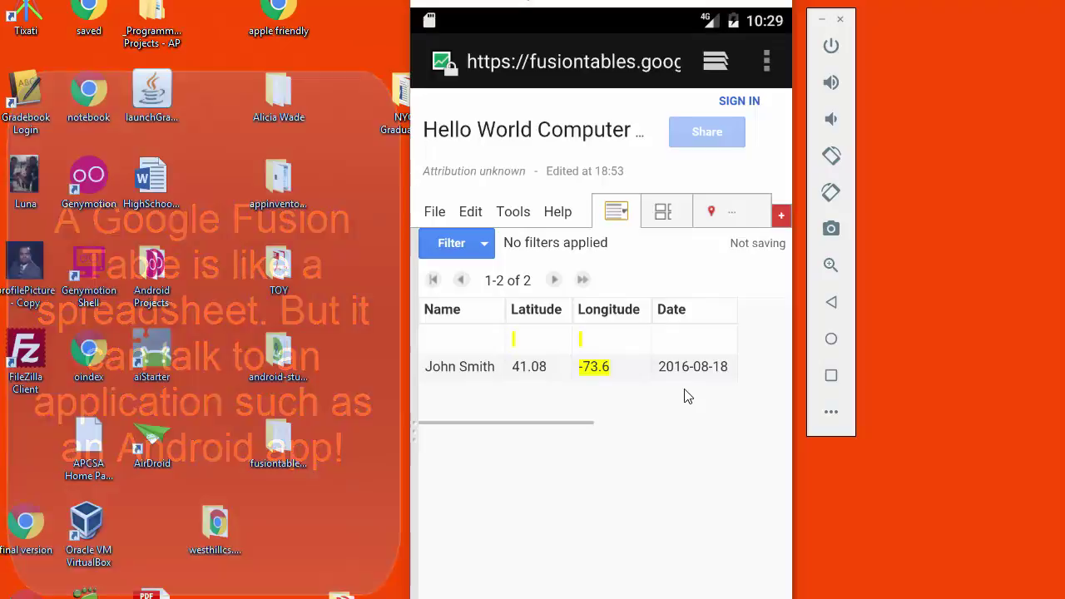
Step: In the emulator's browser, switch the Fusion Table to its Map tab to plot the rows around New York
{"action": "left_click", "coordinate": [732, 214]}
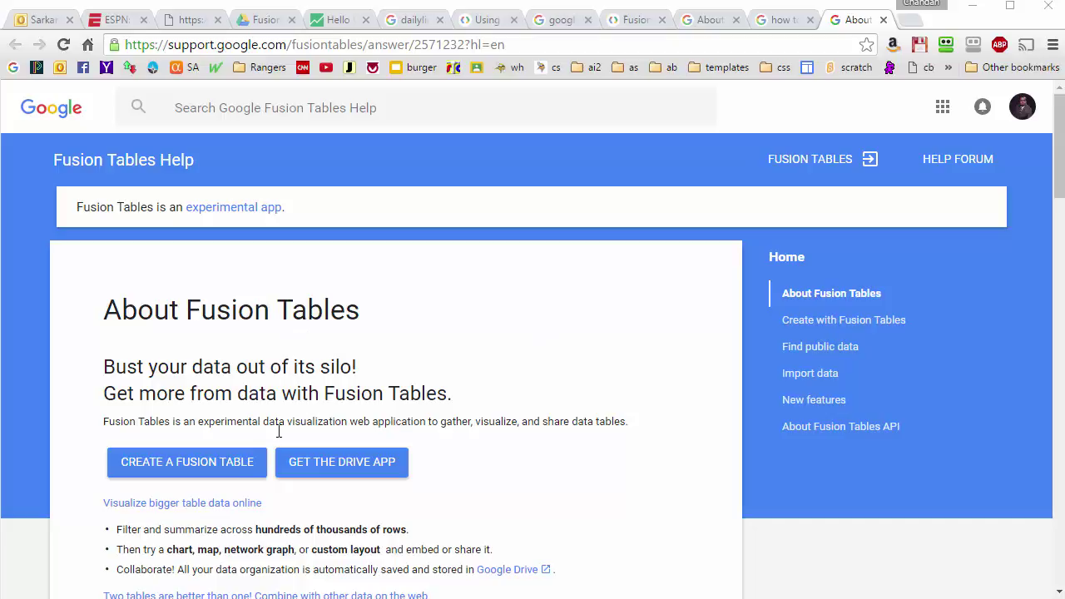
Step: In Drive's Fusion Tables folder, add a new Google Fusion Tables file via More
{"action": "left_click", "coordinate": [197, 471]}
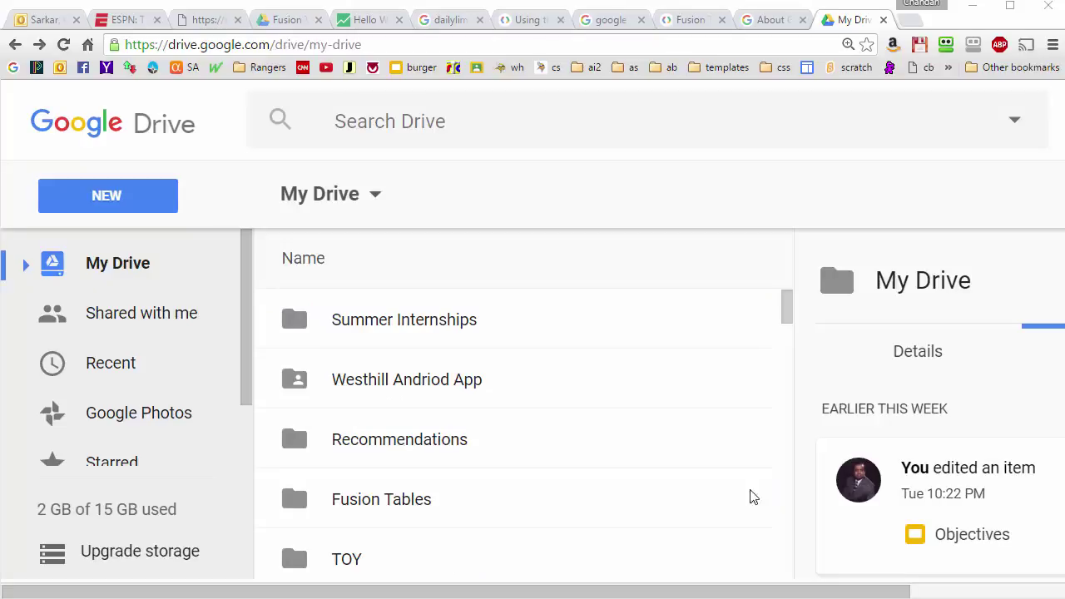
{"action": "double_click", "coordinate": [418, 499]}
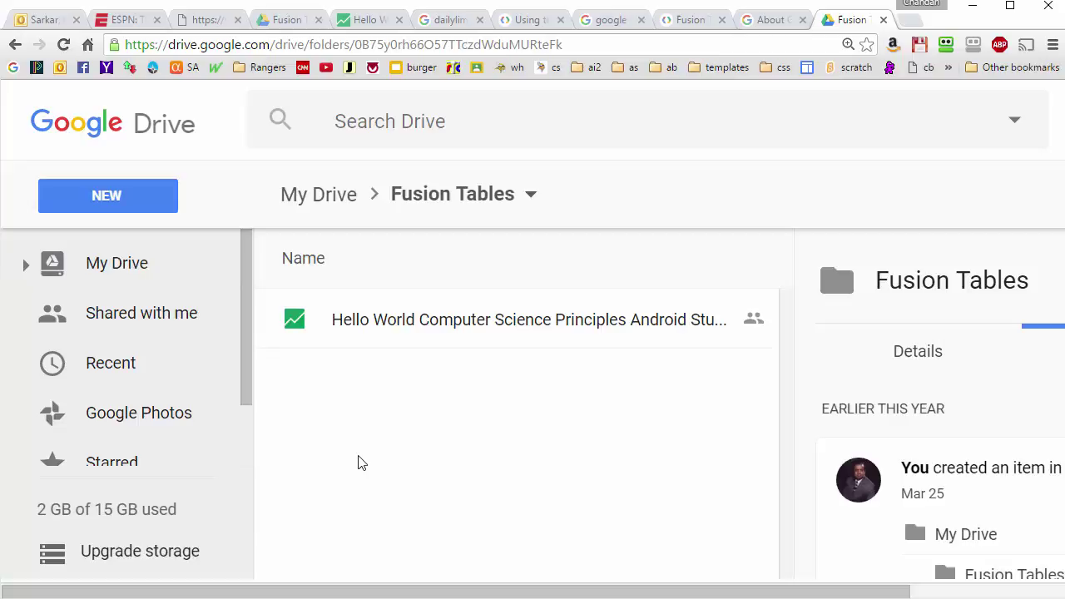
{"action": "right_click", "coordinate": [308, 398]}
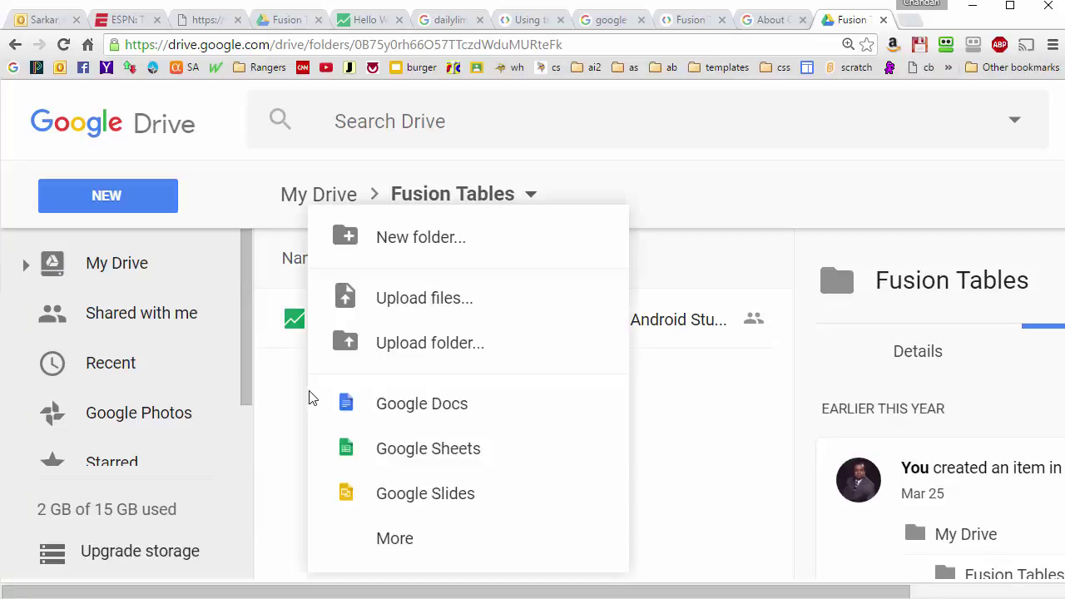
{"action": "mouse_move", "coordinate": [394, 549]}
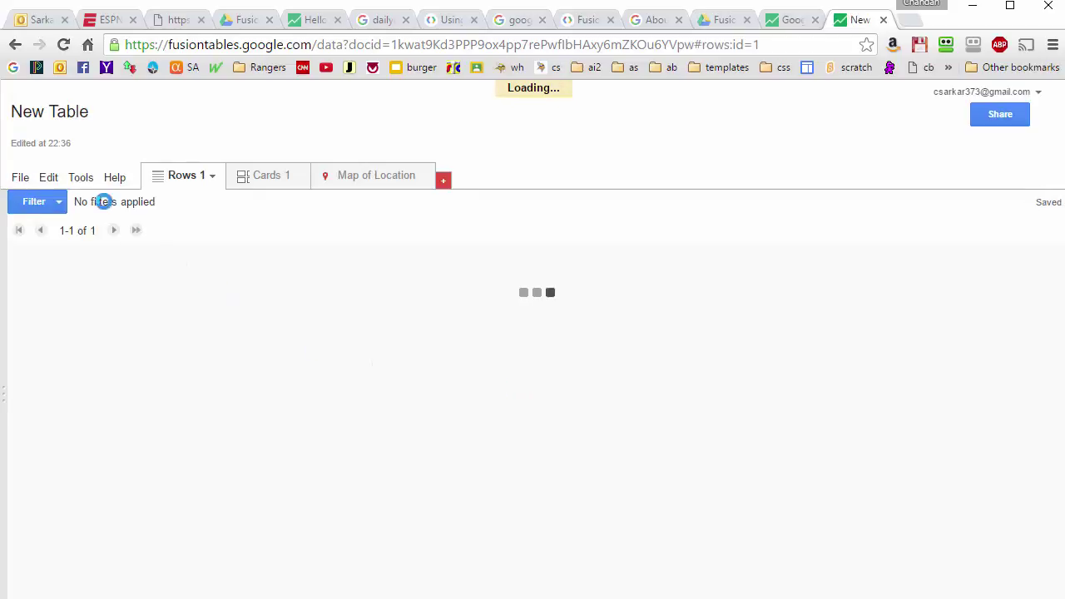
Step: Replace the table name with 'Fusion Table for Android Studio' and save it
{"action": "left_click", "coordinate": [77, 125]}
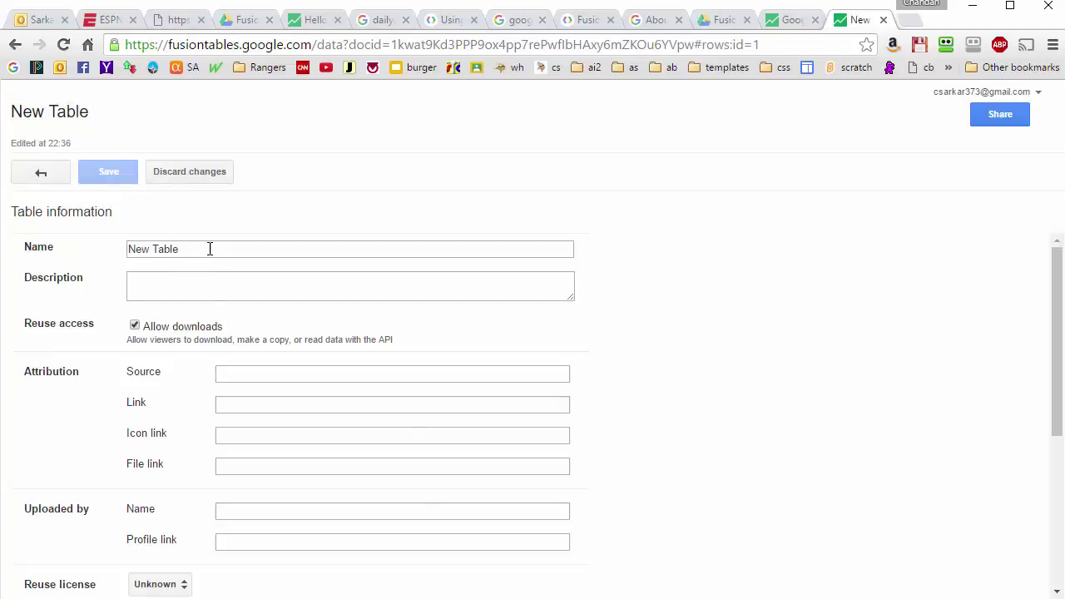
{"action": "left_click", "coordinate": [208, 249]}
{"action": "triple_click", "coordinate": [210, 249]}
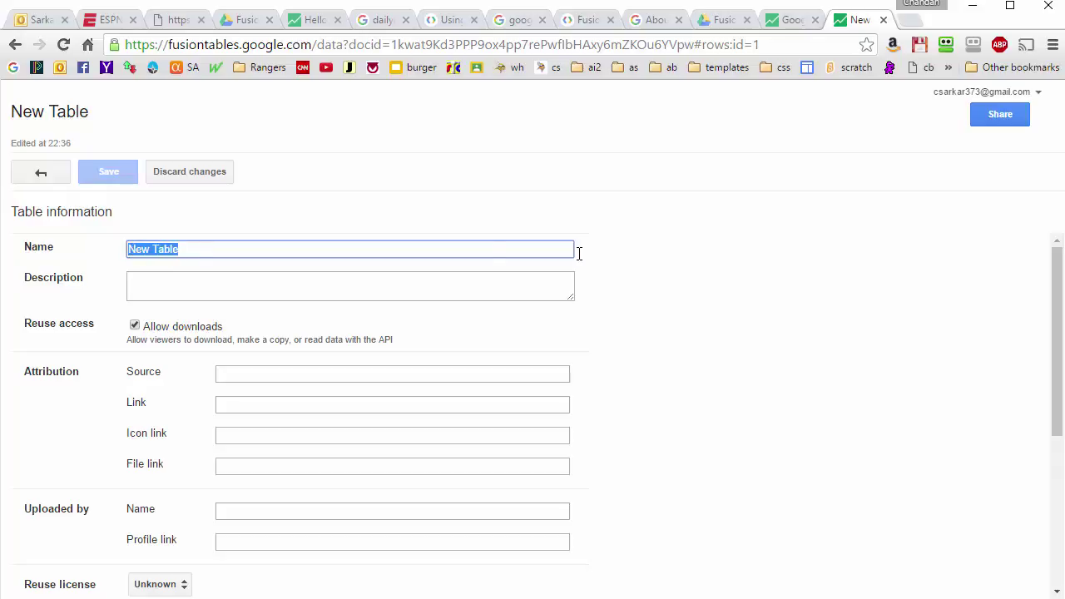
{"action": "type", "text": "Fusion Table"}
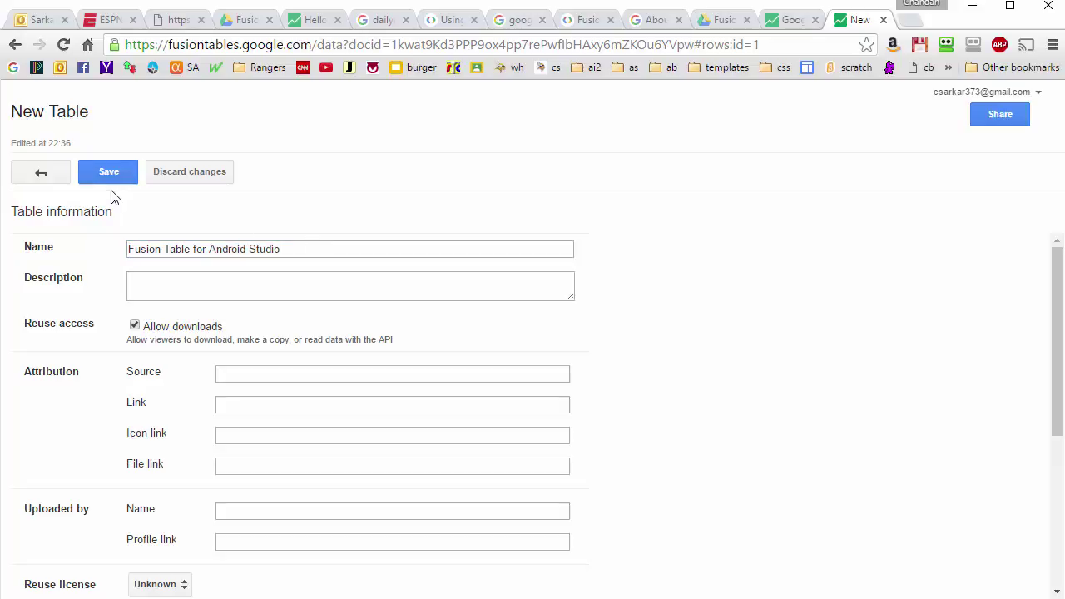
{"action": "left_click", "coordinate": [109, 176]}
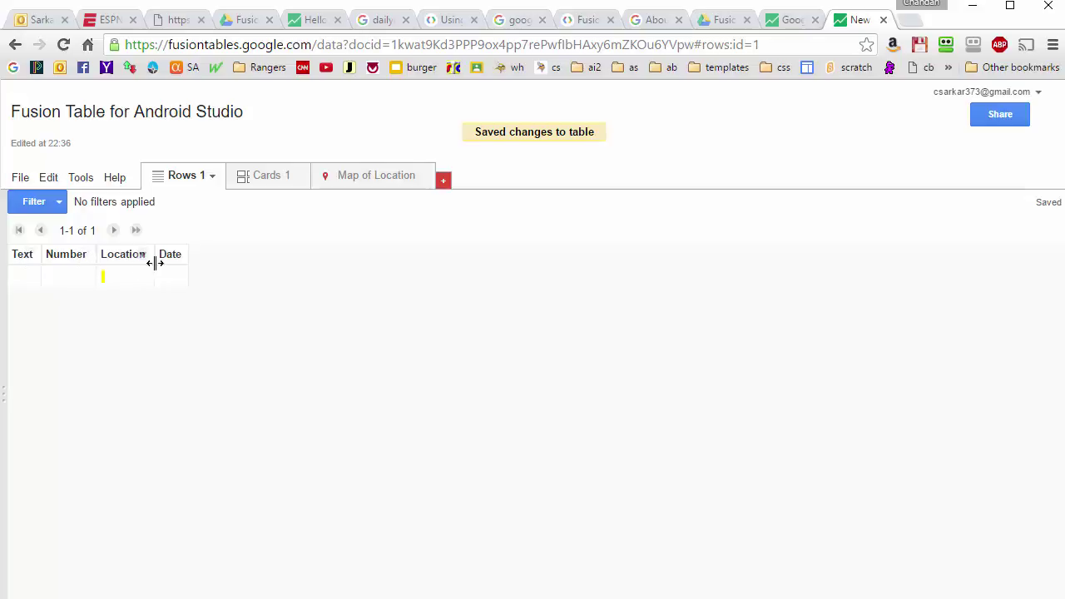
Step: Rename the Text column to Name
{"action": "left_click", "coordinate": [38, 254]}
{"action": "left_click", "coordinate": [27, 269]}
{"action": "left_click_drag", "start_coordinate": [196, 248], "coordinate": [123, 248]}
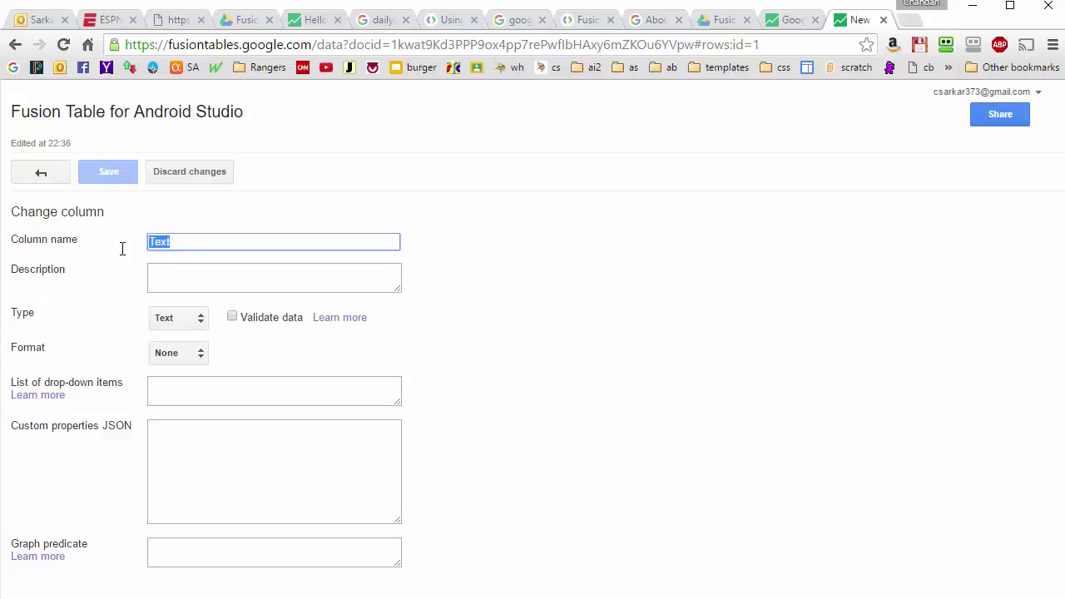
{"action": "type", "text": "Name"}
{"action": "left_click", "coordinate": [49, 172]}
{"action": "left_click", "coordinate": [483, 372]}
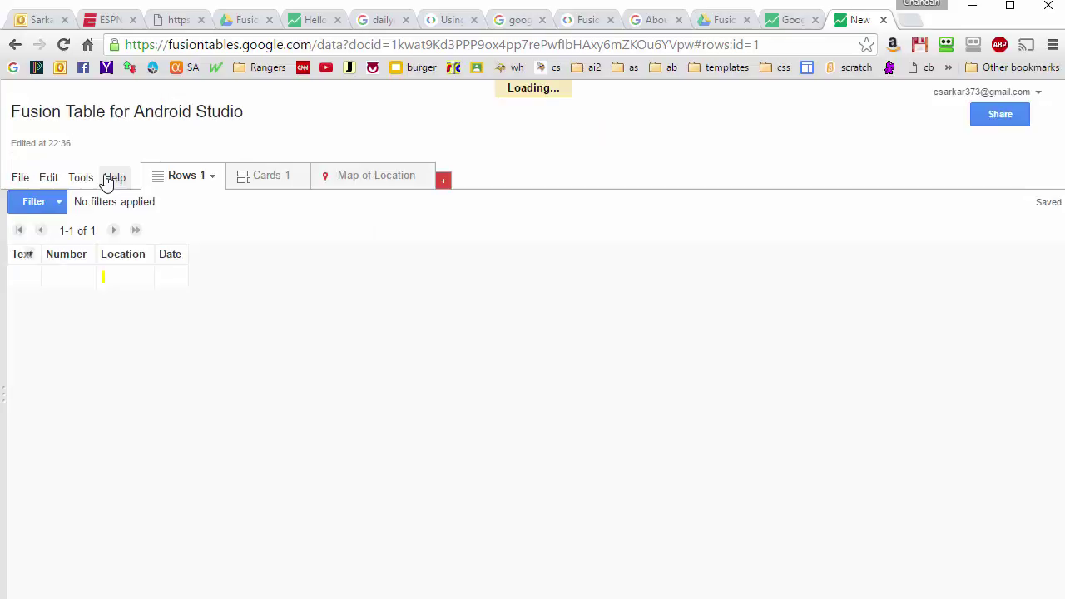
Step: Rename the Number column to Latitude as a two-column Location type, with the Location column as longitude
{"action": "left_click", "coordinate": [93, 254]}
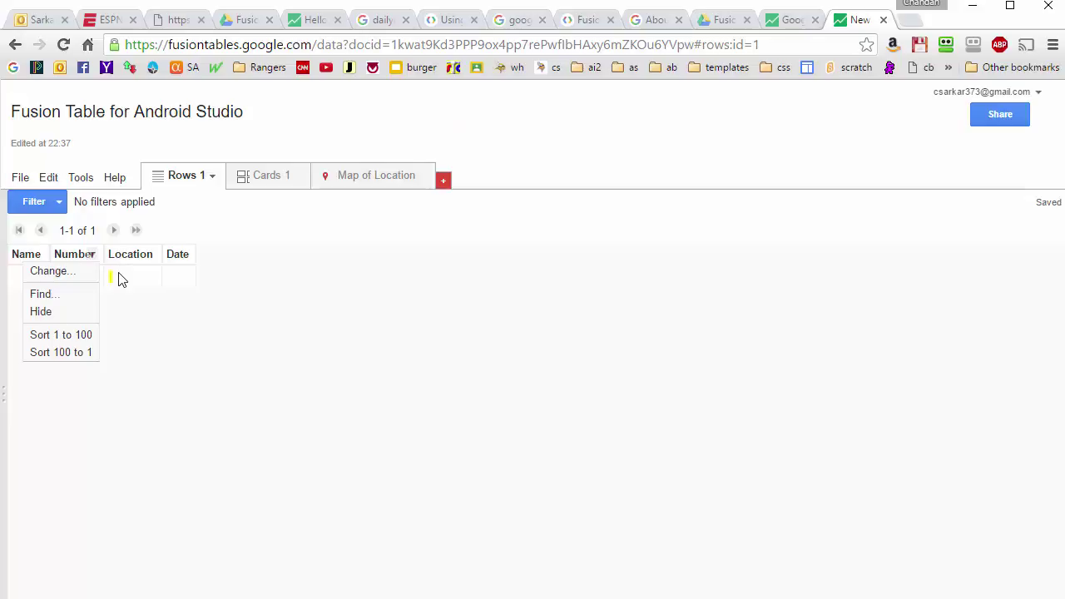
{"action": "left_click", "coordinate": [60, 273]}
{"action": "type", "text": "Latitude"}
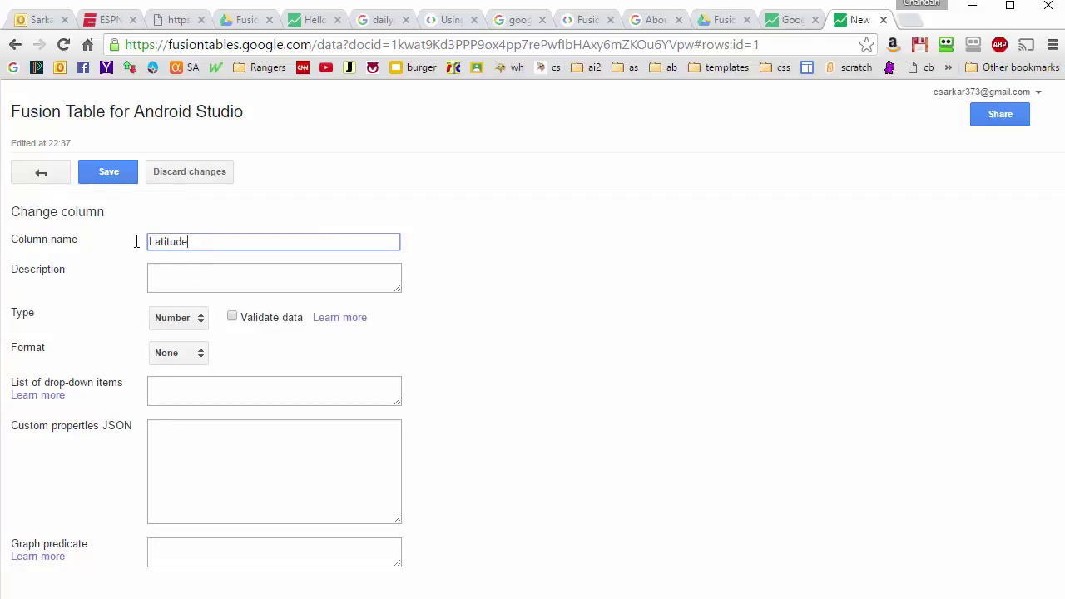
{"action": "left_click", "coordinate": [202, 321]}
{"action": "left_click", "coordinate": [205, 344]}
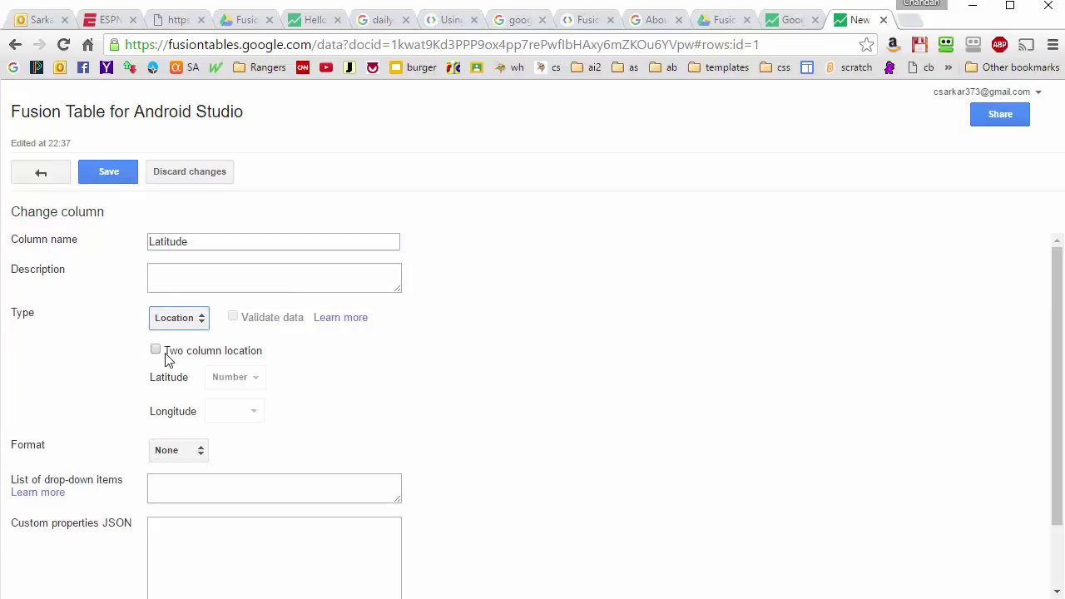
{"action": "left_click", "coordinate": [166, 355]}
{"action": "left_click", "coordinate": [265, 414]}
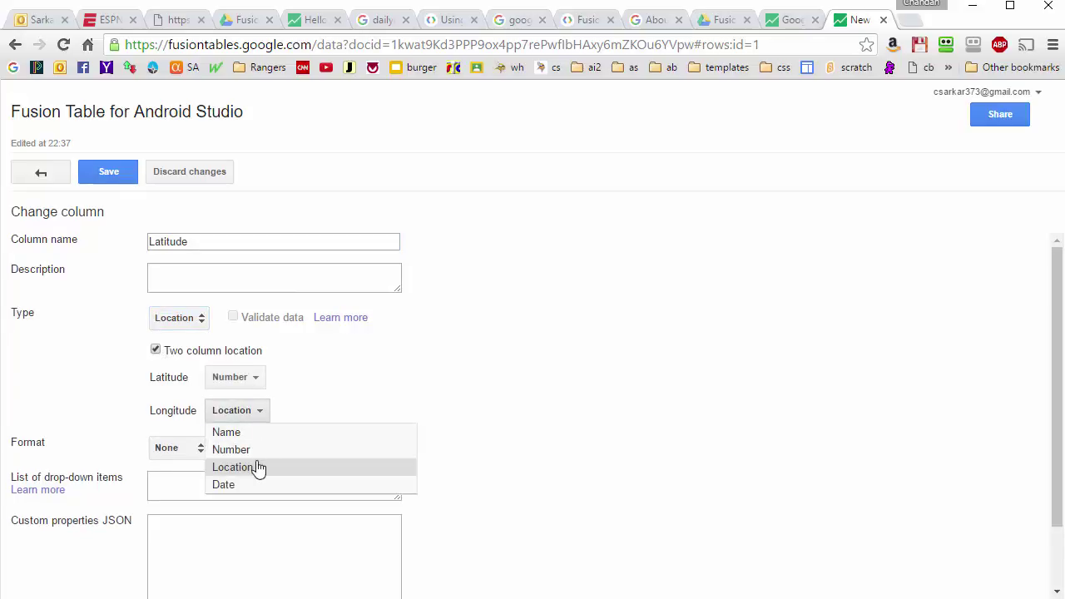
{"action": "left_click", "coordinate": [257, 468]}
{"action": "left_click", "coordinate": [257, 378]}
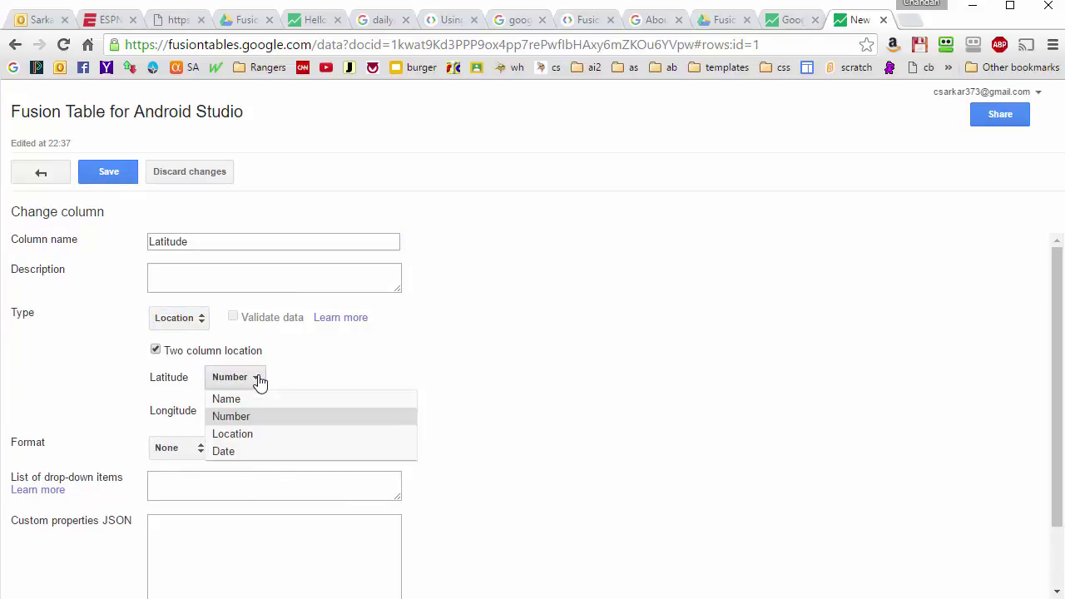
{"action": "left_click", "coordinate": [326, 381]}
{"action": "left_click", "coordinate": [108, 171]}
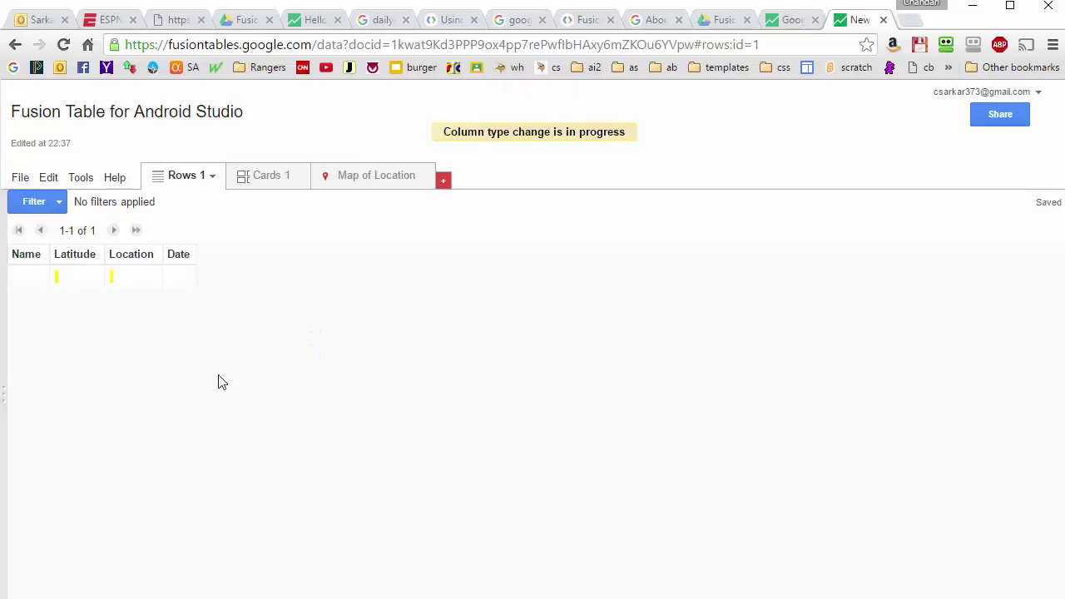
Step: Rename the Location column to Longitude as a two-column location and save
{"action": "left_click", "coordinate": [152, 256]}
{"action": "left_click", "coordinate": [116, 272]}
{"action": "left_click_drag", "start_coordinate": [193, 241], "coordinate": [134, 242]}
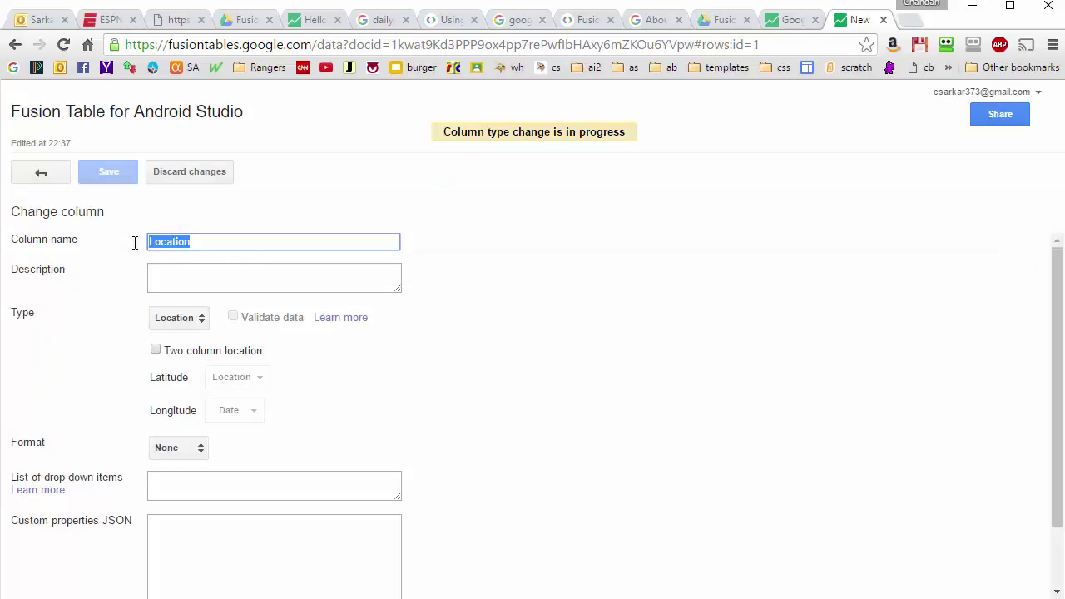
{"action": "type", "text": "Longitude"}
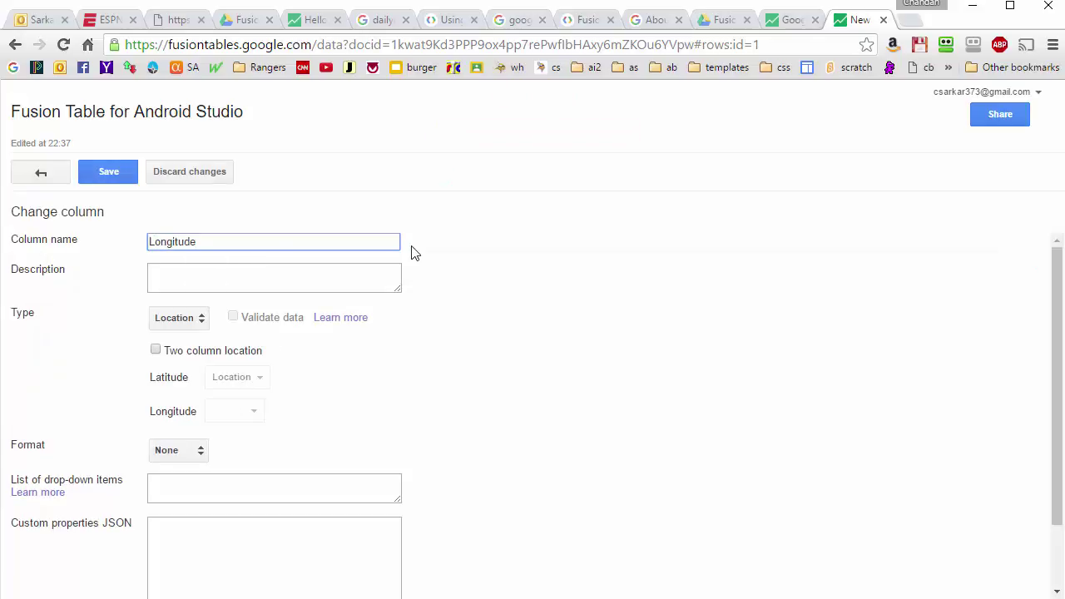
{"action": "left_click", "coordinate": [156, 350]}
{"action": "left_click", "coordinate": [267, 416]}
{"action": "left_click", "coordinate": [254, 468]}
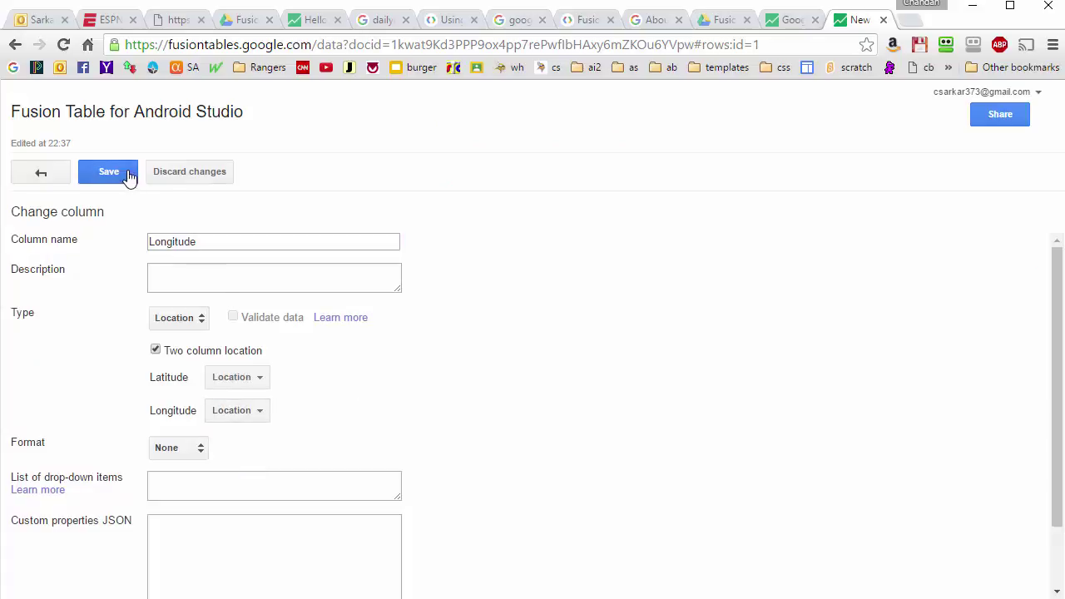
{"action": "left_click", "coordinate": [128, 174]}
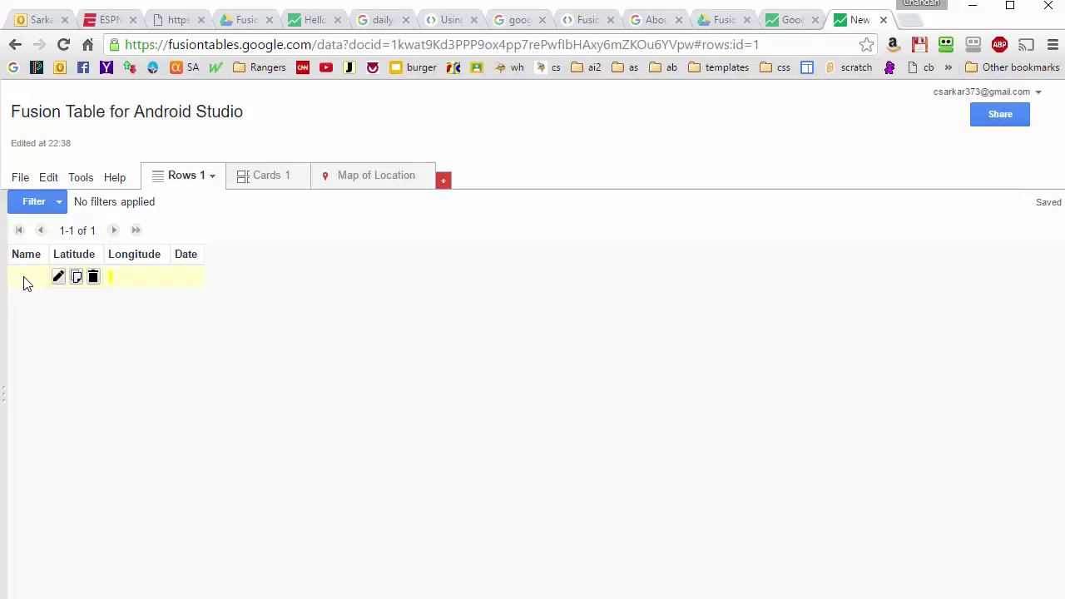
Step: Edit the empty row to enter the person's name, then start a new browser tab
{"action": "left_click", "coordinate": [58, 277]}
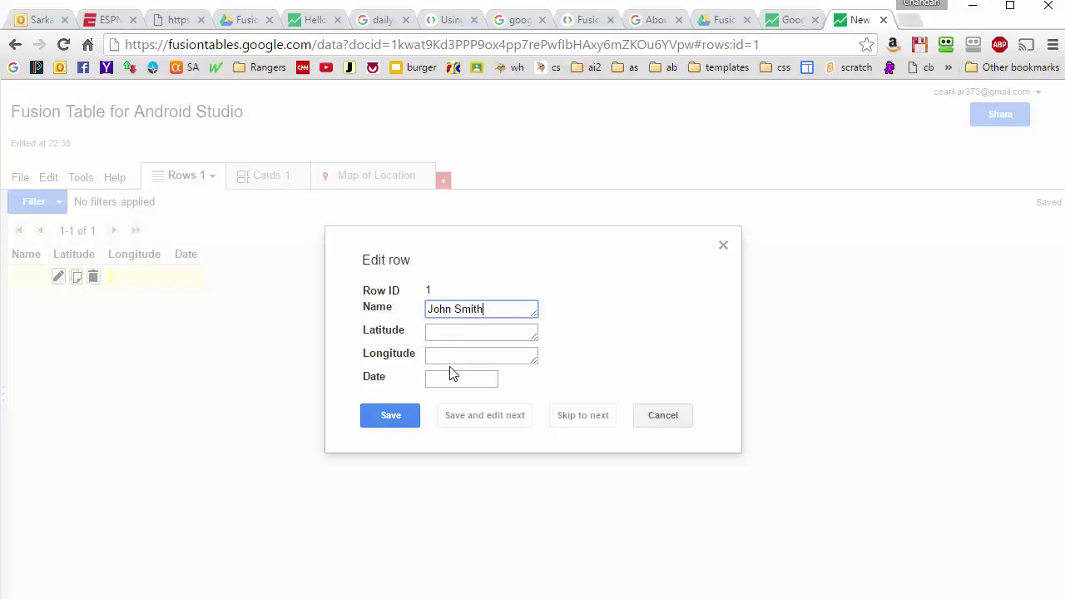
{"action": "left_click", "coordinate": [910, 22]}
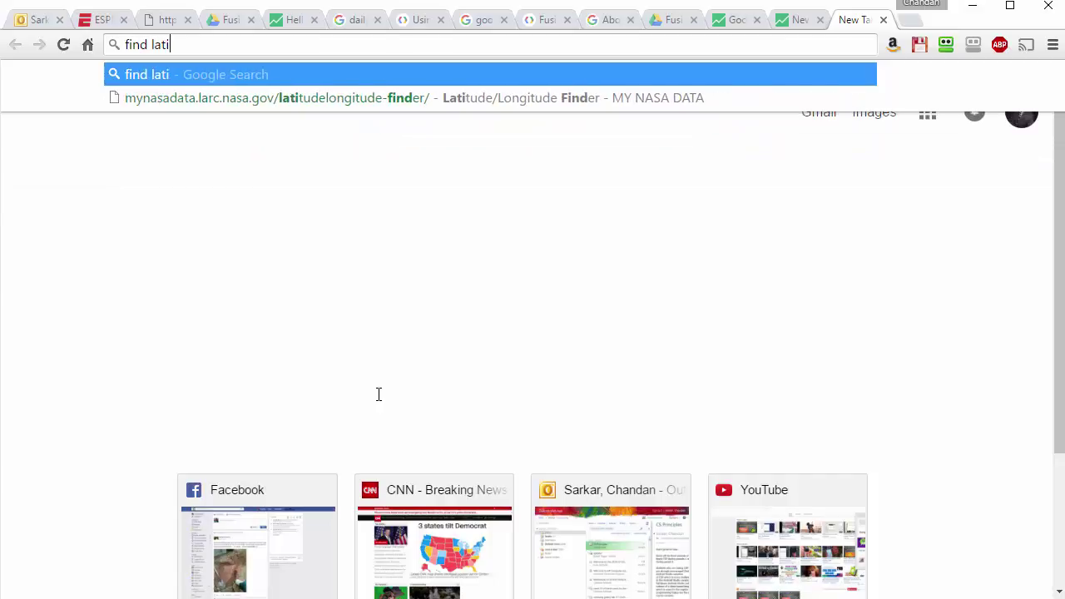
Step: Use the NASA Latitude/Longitude Finder to get Stamford, CT coordinates 41.053430, -73.538734
{"action": "key", "text": "Return"}
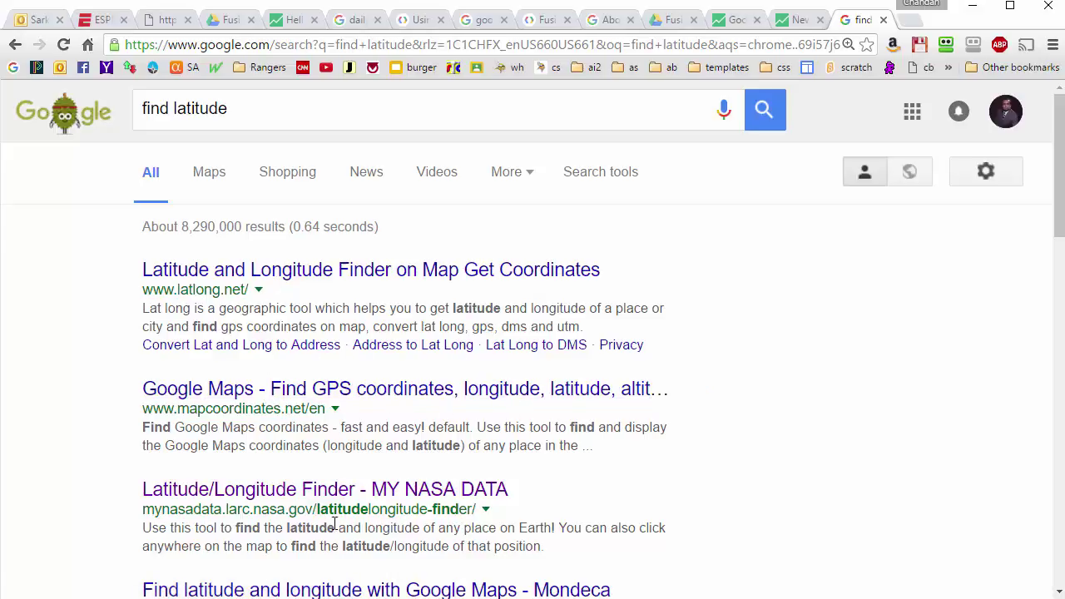
{"action": "scroll", "coordinate": [666, 392], "scroll_direction": "down", "scroll_amount": 2}
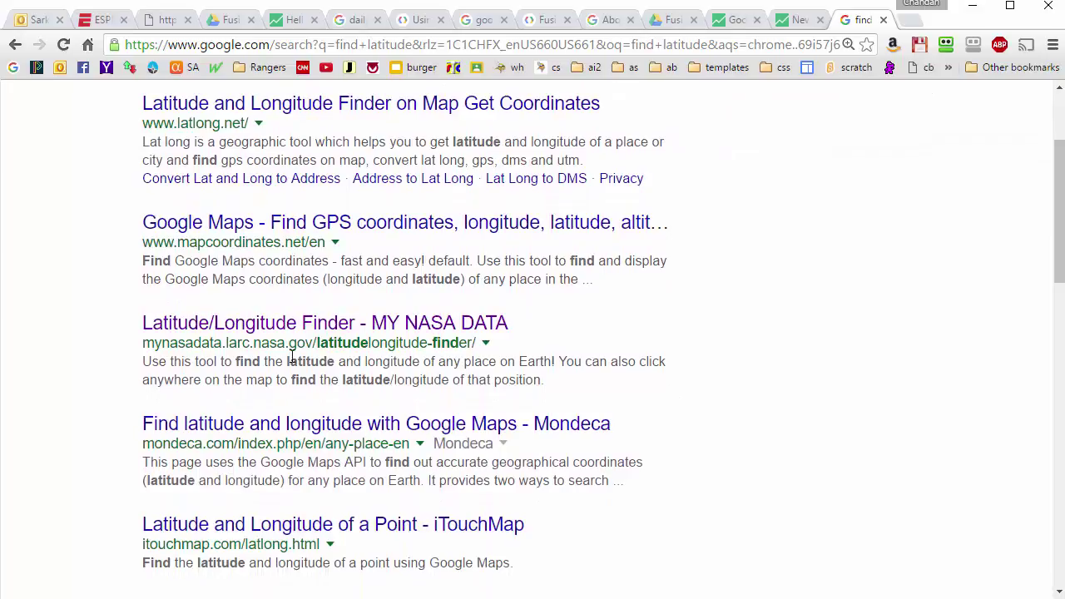
{"action": "left_click", "coordinate": [354, 323]}
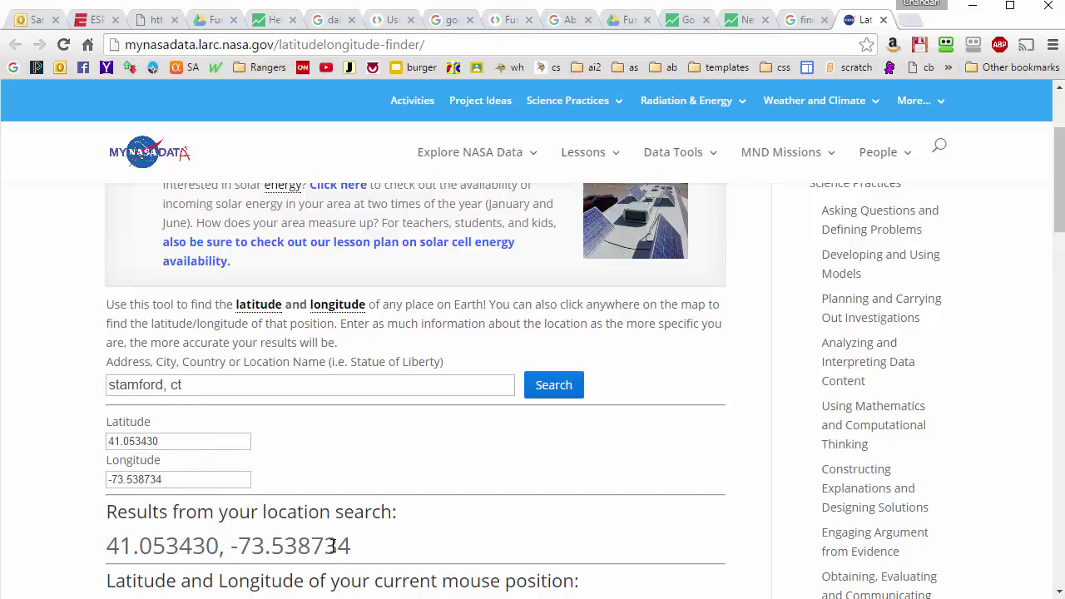
{"action": "left_click_drag", "start_coordinate": [366, 547], "coordinate": [105, 544]}
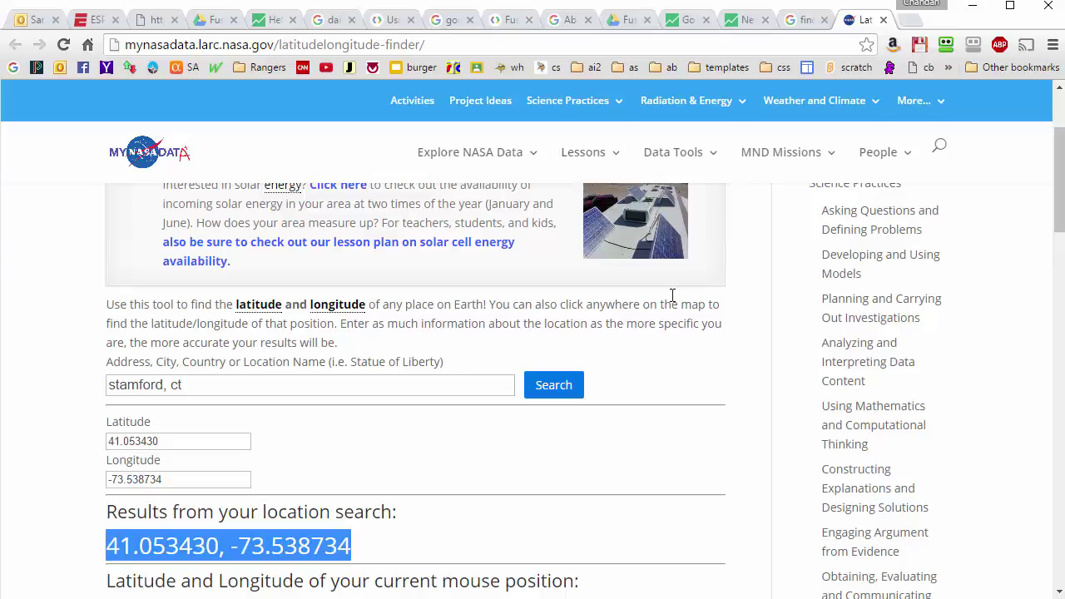
Step: In the Edit row dialog enter latitude 41.03, longitude -73.5, date 19th, and save
{"action": "left_click", "coordinate": [796, 27]}
{"action": "left_click", "coordinate": [745, 19]}
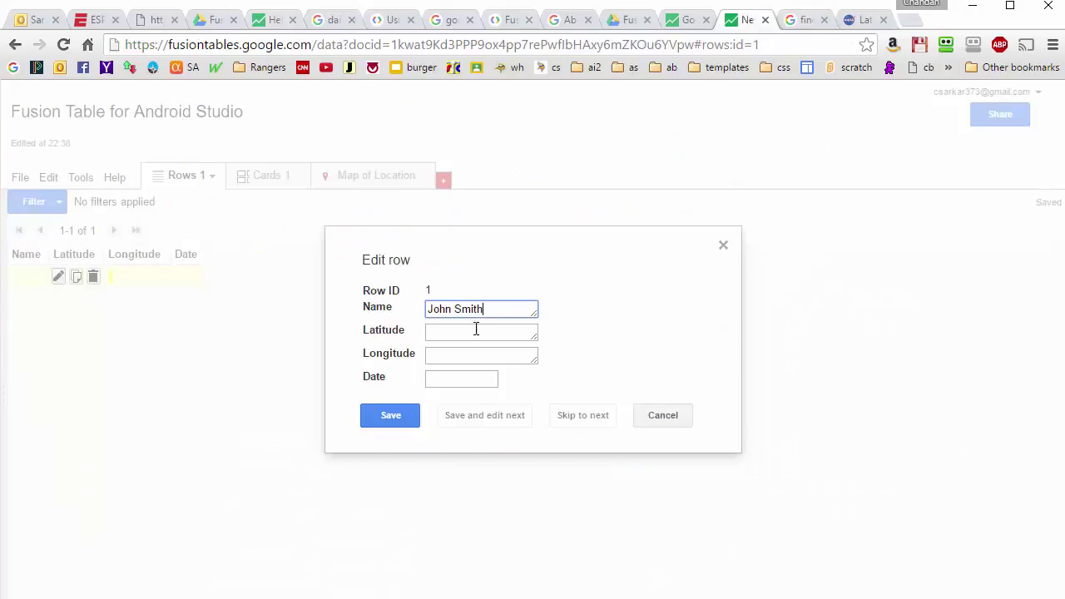
{"action": "left_click", "coordinate": [464, 333]}
{"action": "type", "text": "41.03"}
{"action": "key", "text": "Tab"}
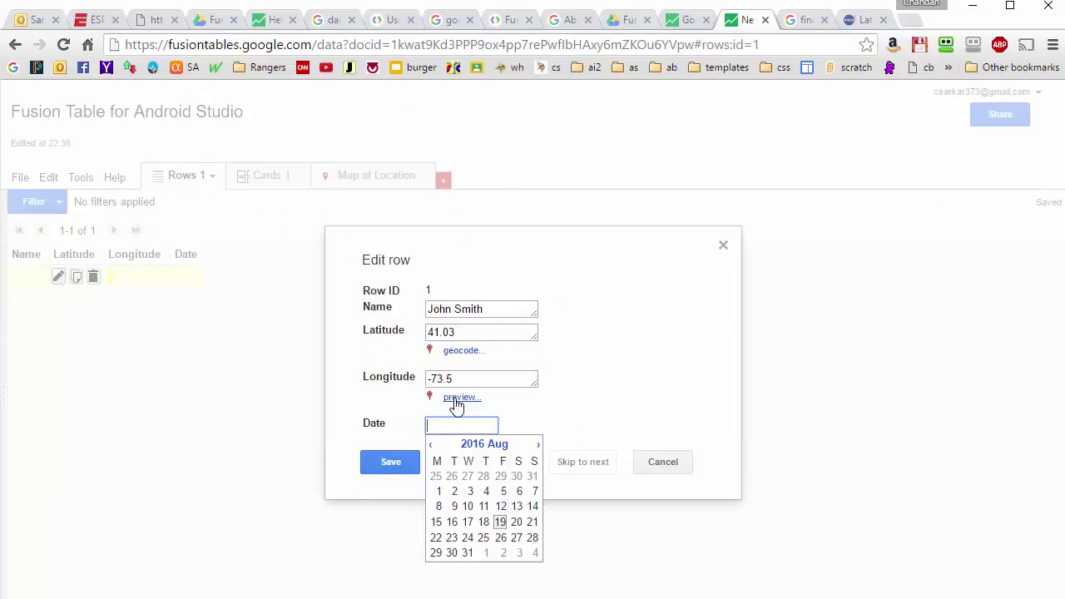
{"action": "left_click", "coordinate": [499, 522]}
{"action": "key", "text": "Return"}
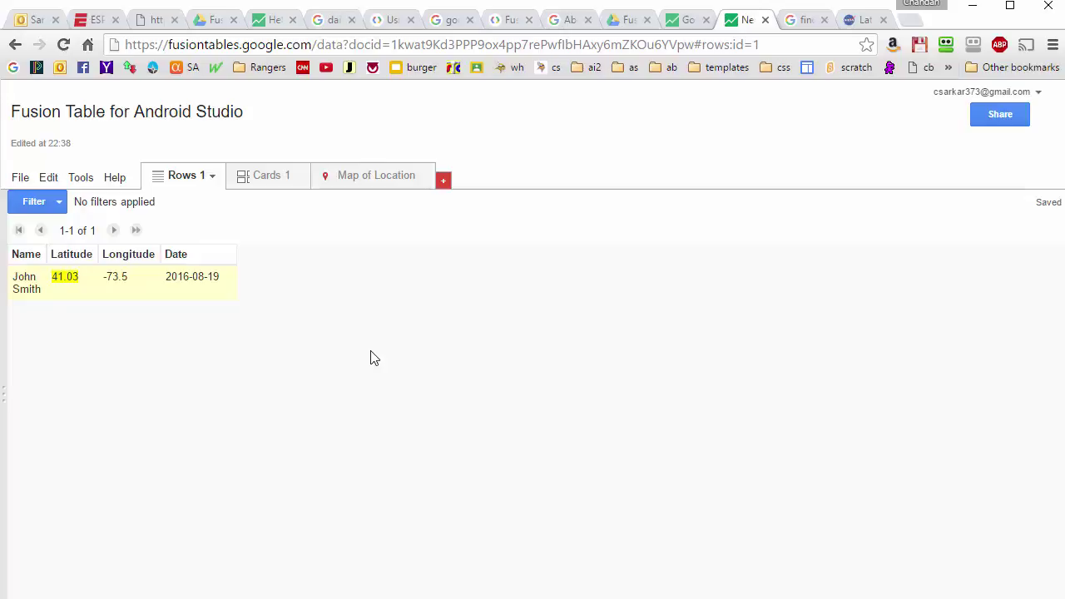
Step: View the saved row plotted on the Map of Location tab
{"action": "left_click", "coordinate": [382, 183]}
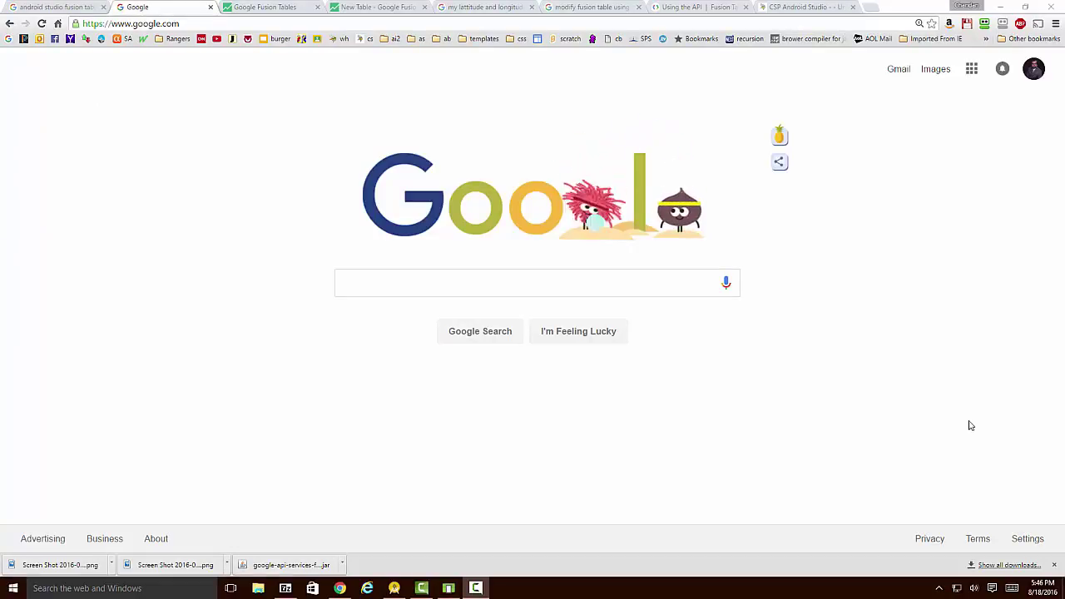
Step: Search Google for 'developers console'
{"action": "left_click", "coordinate": [416, 286]}
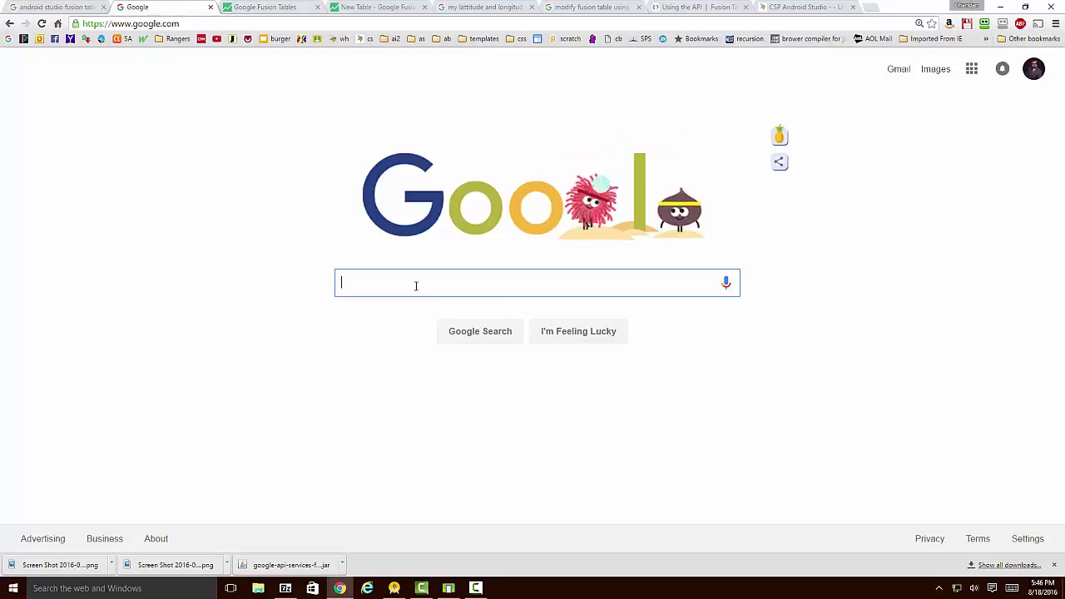
{"action": "type", "text": "developers con"}
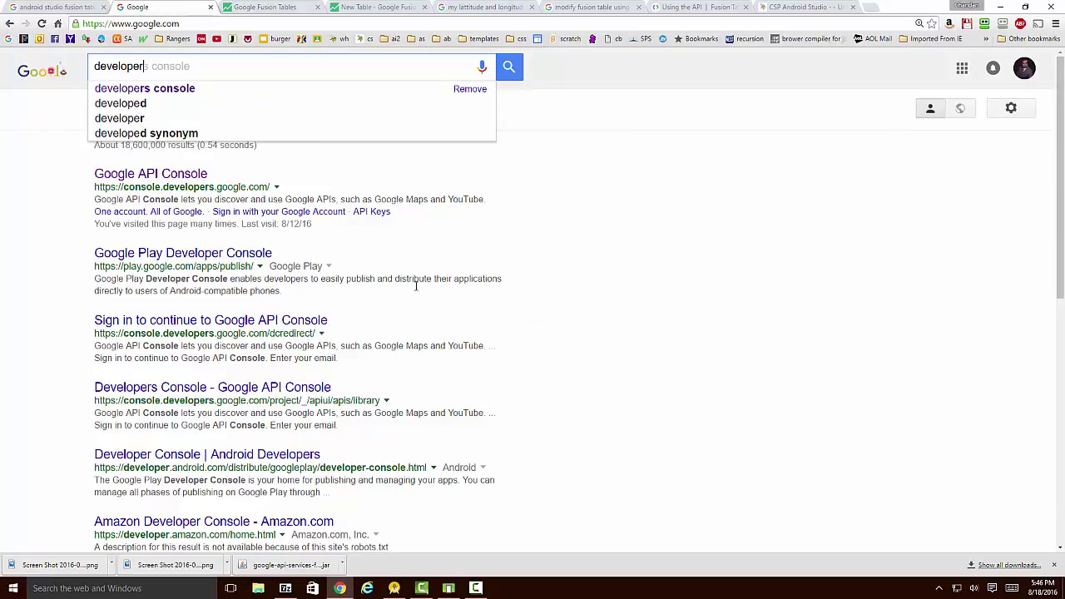
{"action": "type", "text": "sole"}
{"action": "key", "text": "Return"}
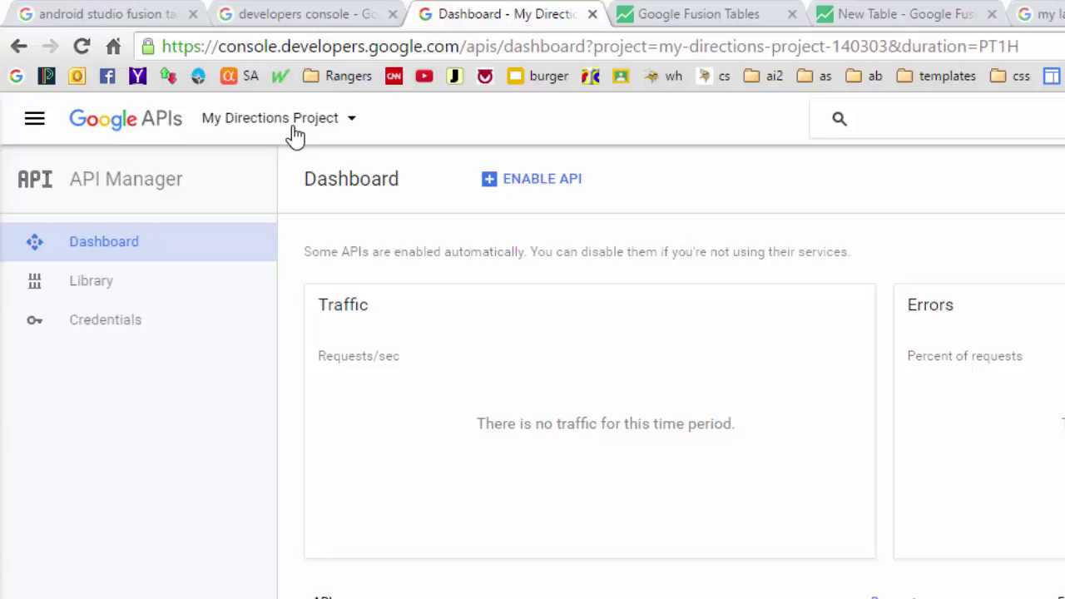
Step: Create a new console project named 'Fusion Table Project'
{"action": "left_click", "coordinate": [354, 126]}
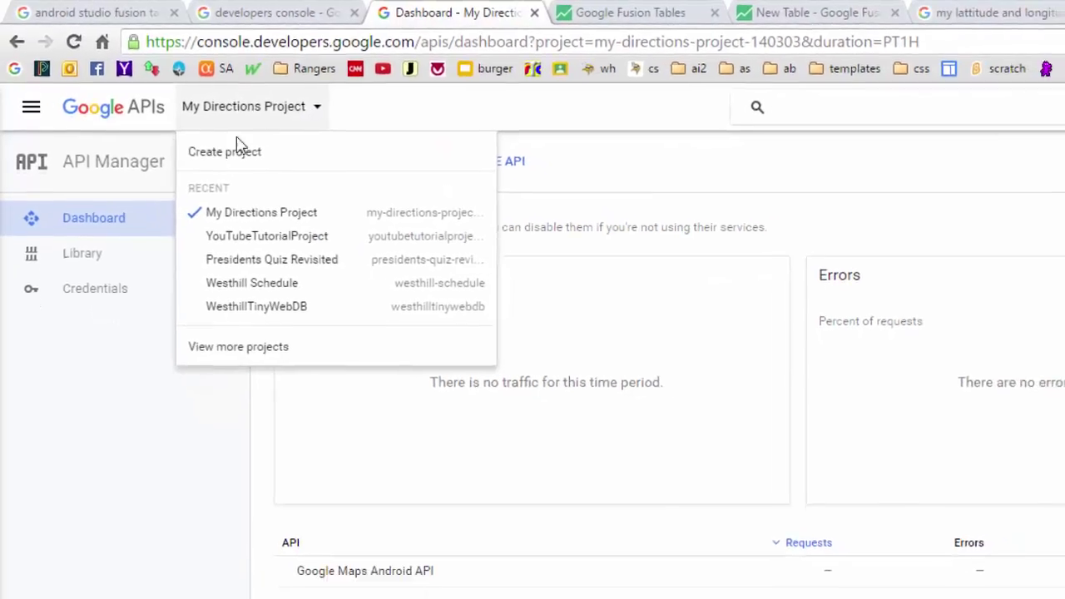
{"action": "left_click", "coordinate": [237, 149]}
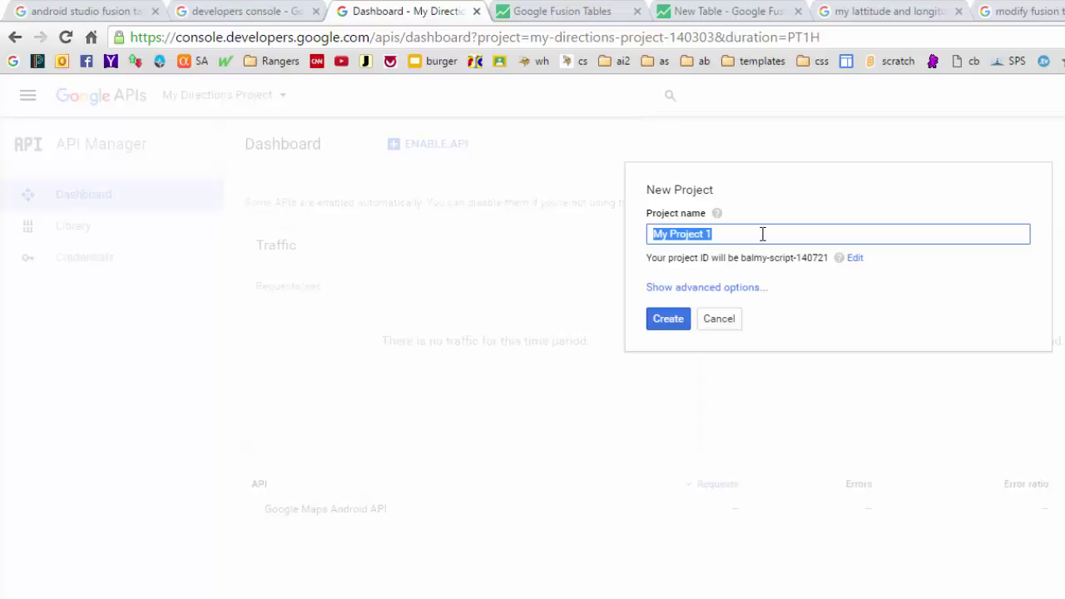
{"action": "type", "text": "Fusion Table"}
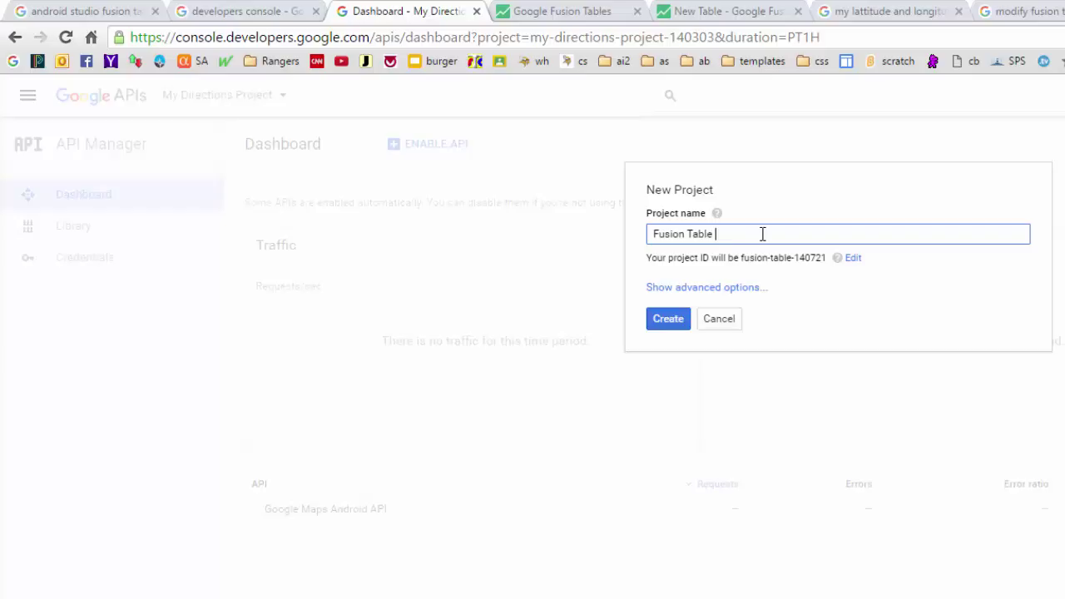
{"action": "type", "text": " Project"}
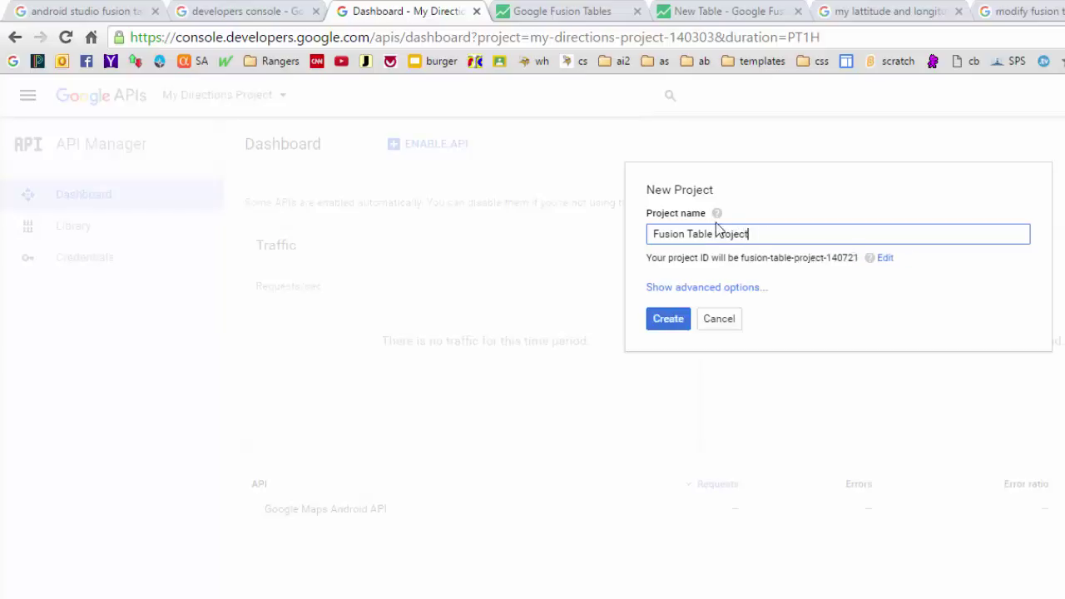
{"action": "left_click", "coordinate": [674, 322]}
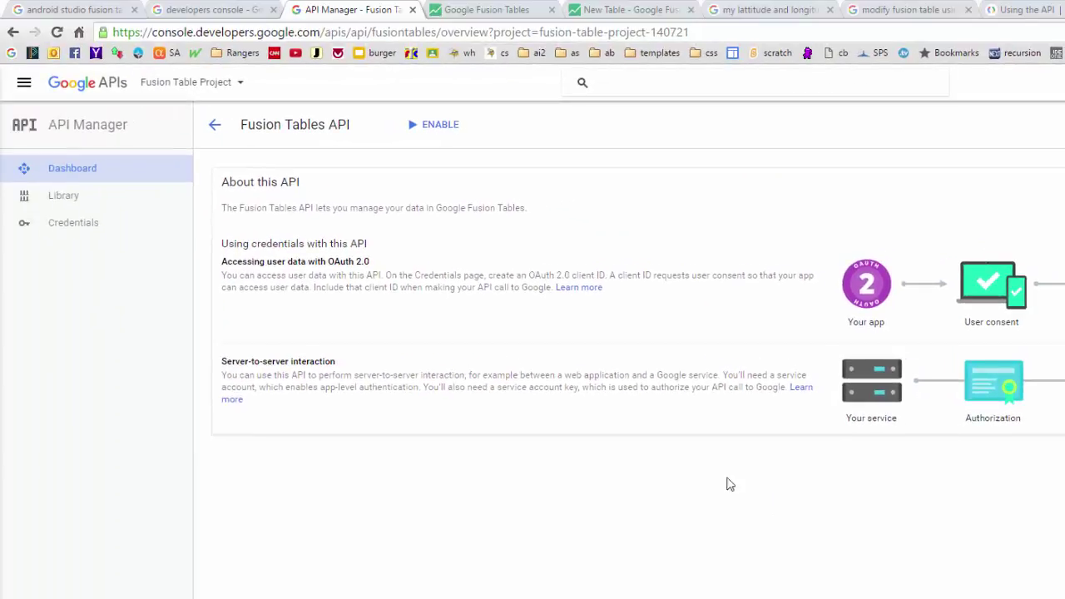
Step: Enable the Fusion Tables API, create 'Browser key 1' as a browser API key, and copy it
{"action": "left_click", "coordinate": [441, 127]}
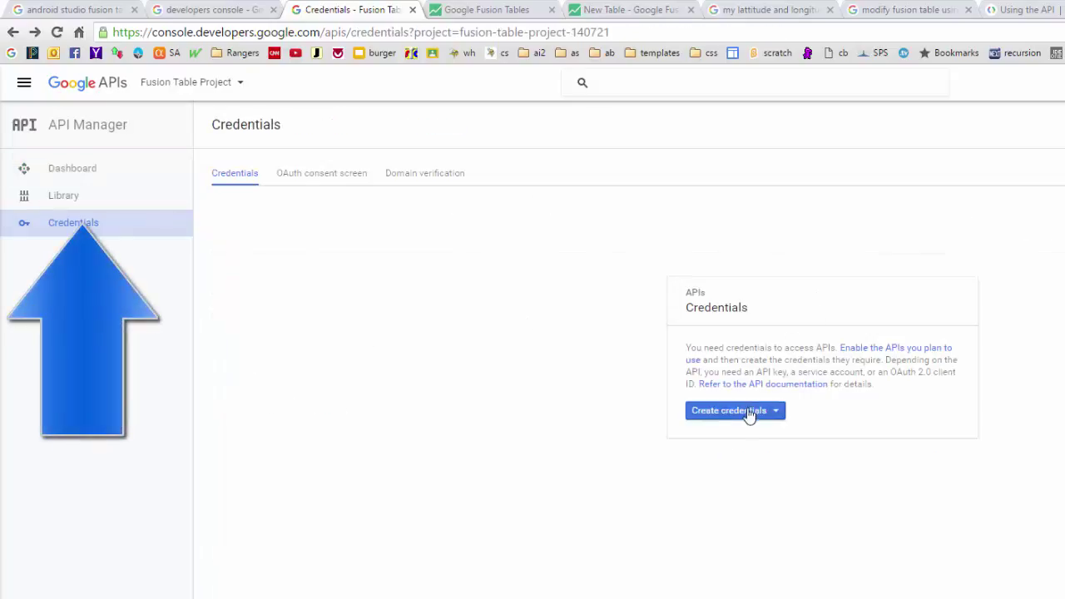
{"action": "left_click", "coordinate": [747, 411]}
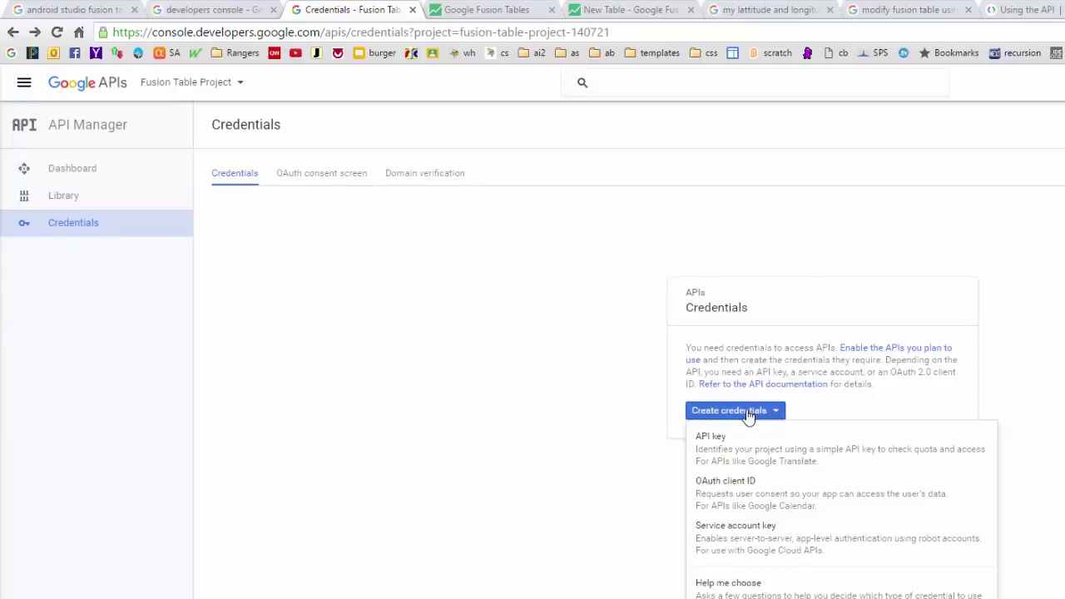
{"action": "left_click", "coordinate": [721, 454]}
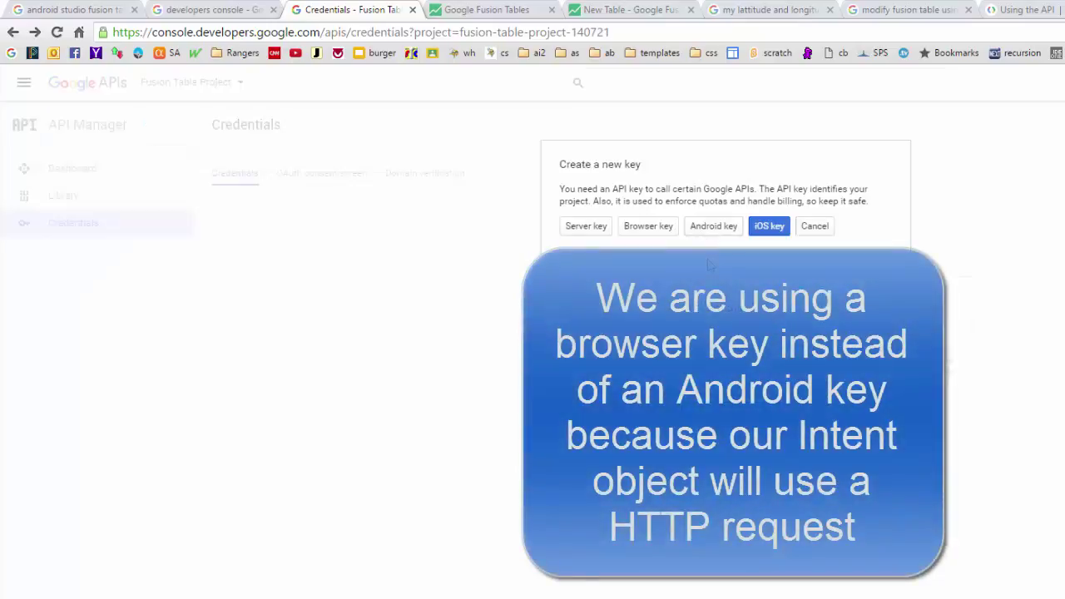
{"action": "left_click", "coordinate": [657, 231]}
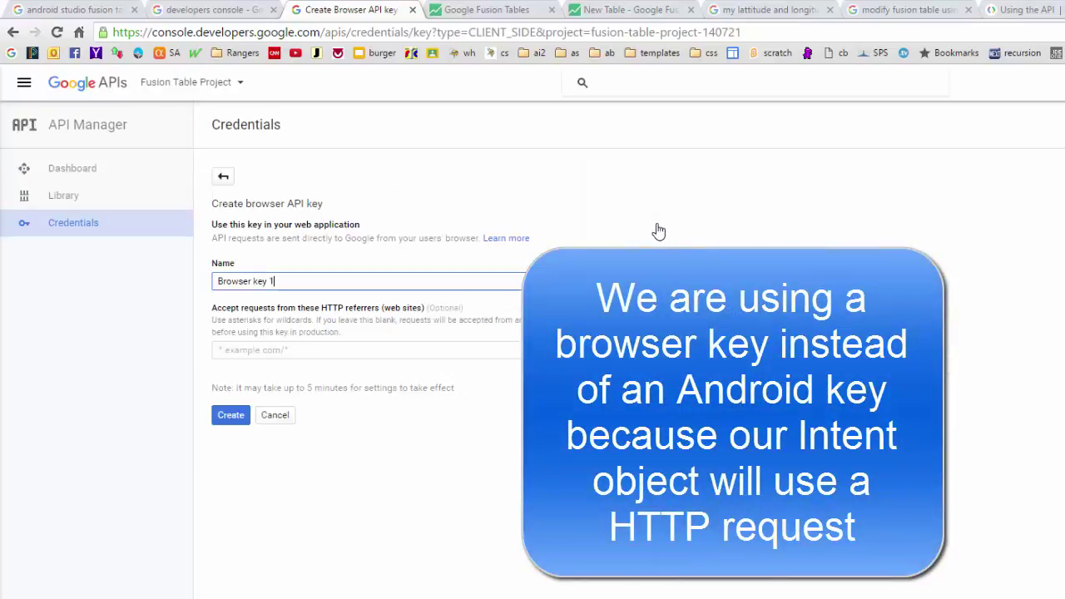
{"action": "left_click", "coordinate": [233, 416]}
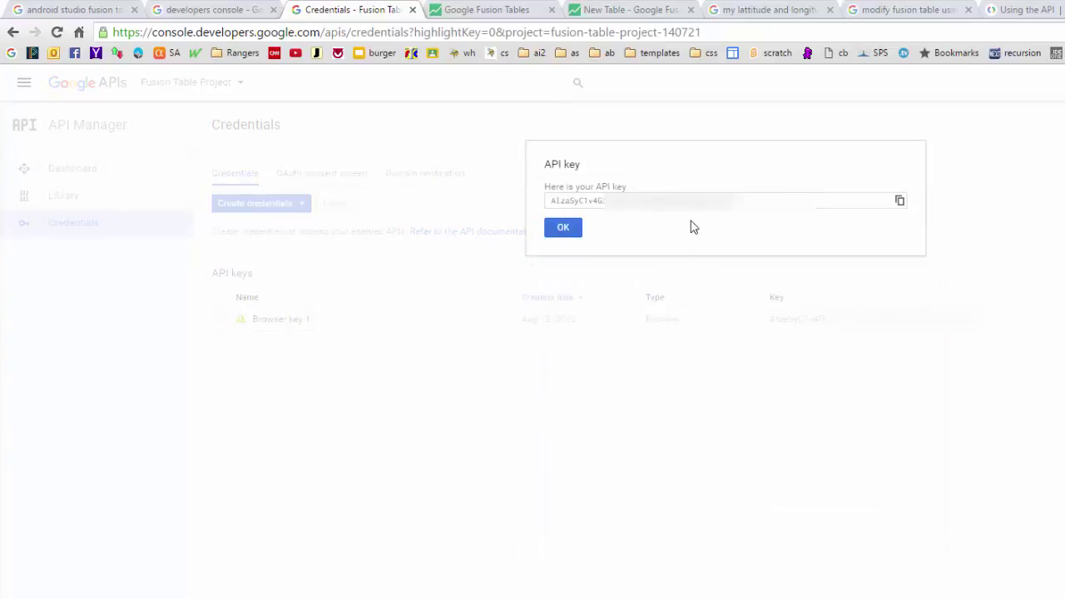
{"action": "left_click_drag", "start_coordinate": [749, 208], "coordinate": [536, 206]}
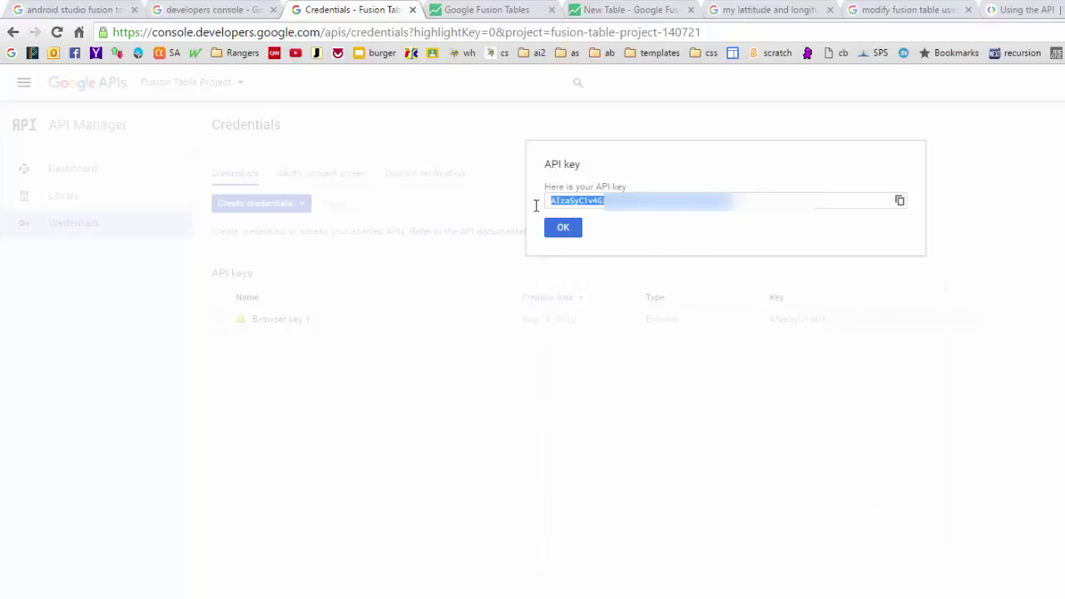
{"action": "left_click", "coordinate": [900, 201]}
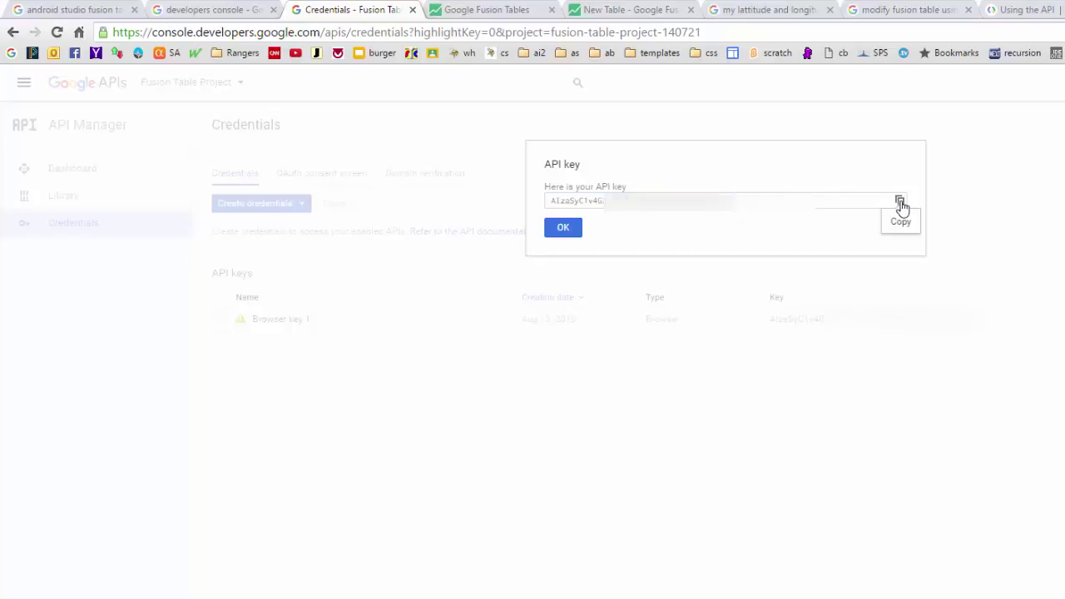
Step: Dismiss the new API key dialog with OK
{"action": "left_click", "coordinate": [552, 232]}
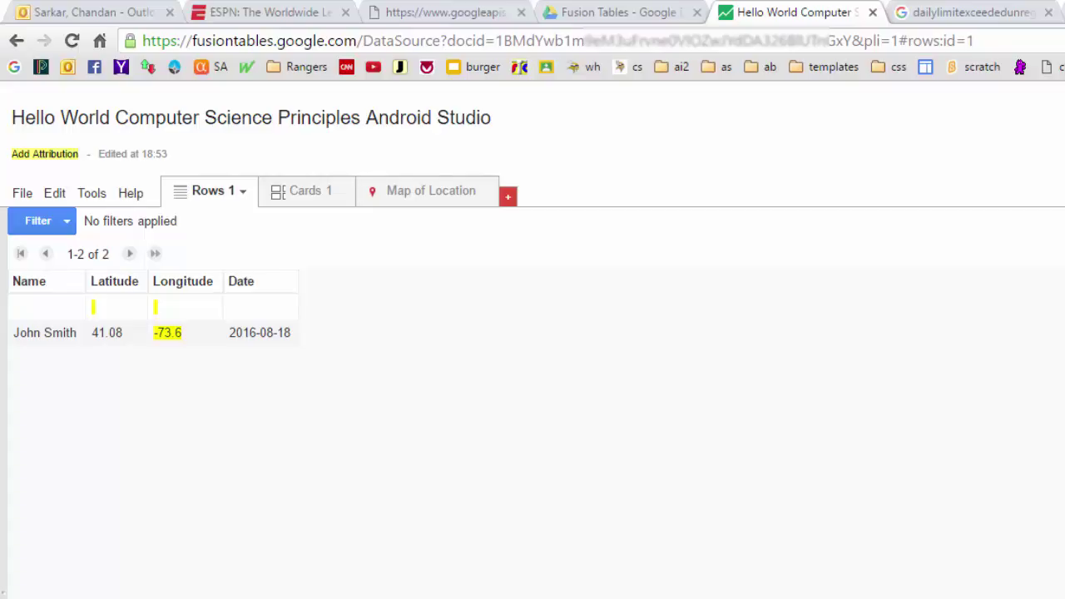
Step: Show the table's Map of Location with its point near Stamford and copy the map's URL
{"action": "left_click", "coordinate": [433, 203]}
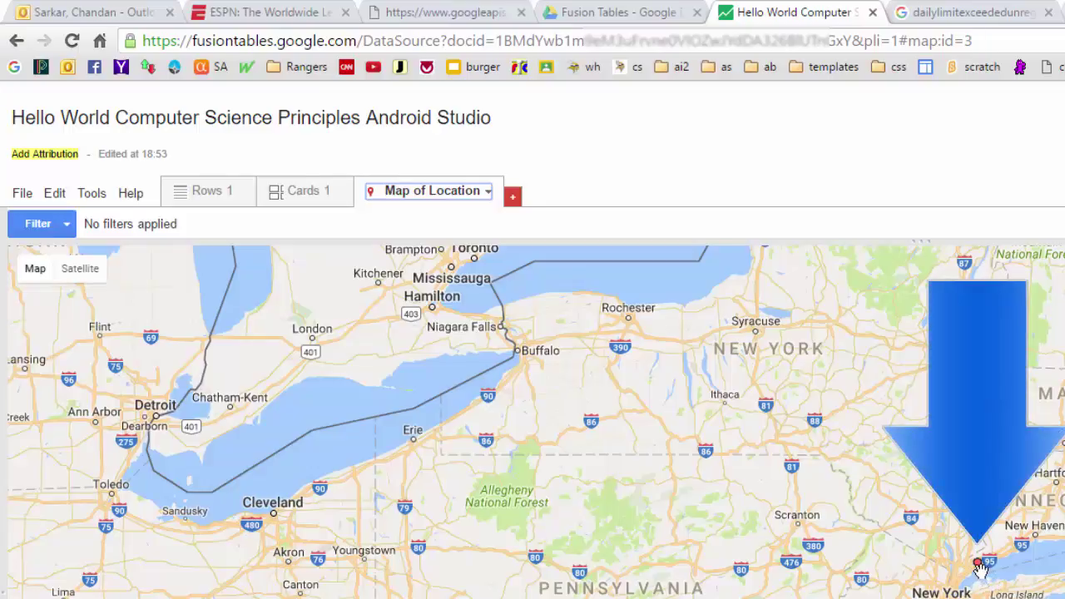
{"action": "left_click_drag", "start_coordinate": [975, 40], "coordinate": [133, 17]}
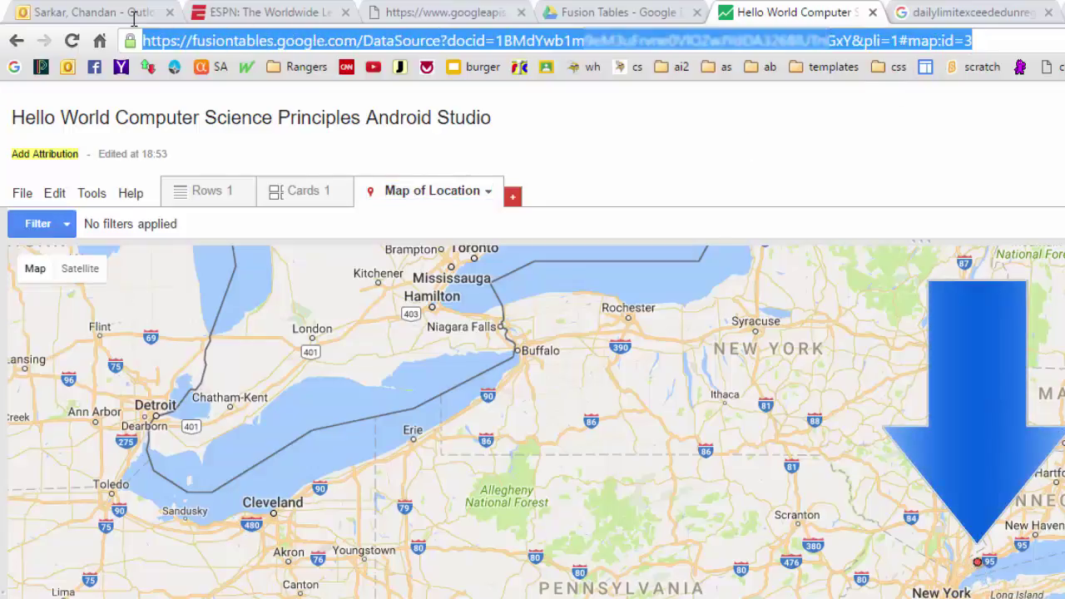
{"action": "right_click", "coordinate": [202, 38]}
{"action": "left_click", "coordinate": [260, 109]}
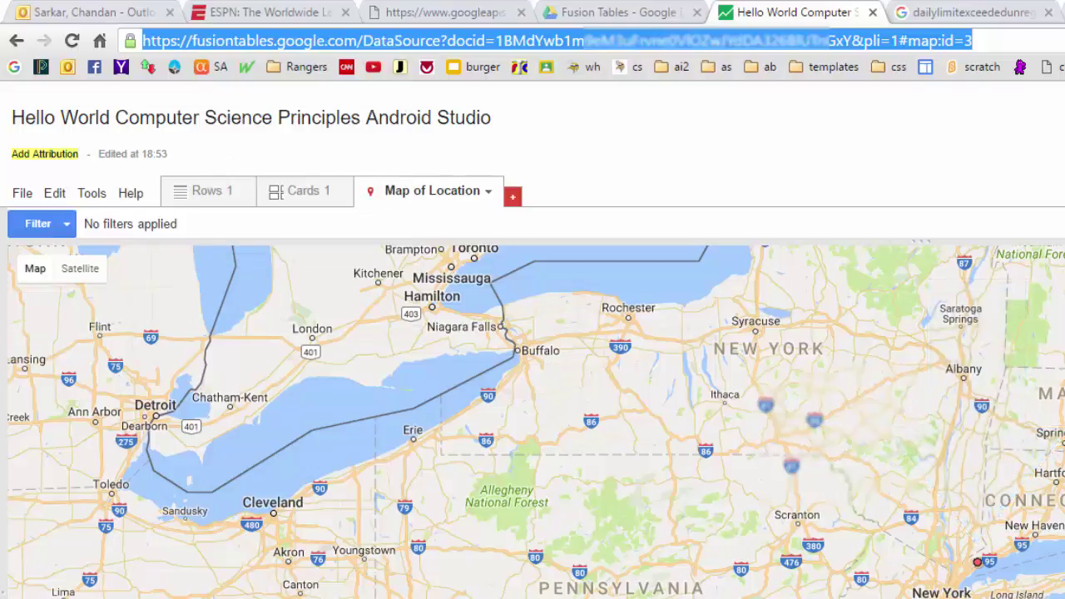
Step: Switch from Chrome to Android Studio with Alt+Tab
{"action": "key", "text": "alt+Tab"}
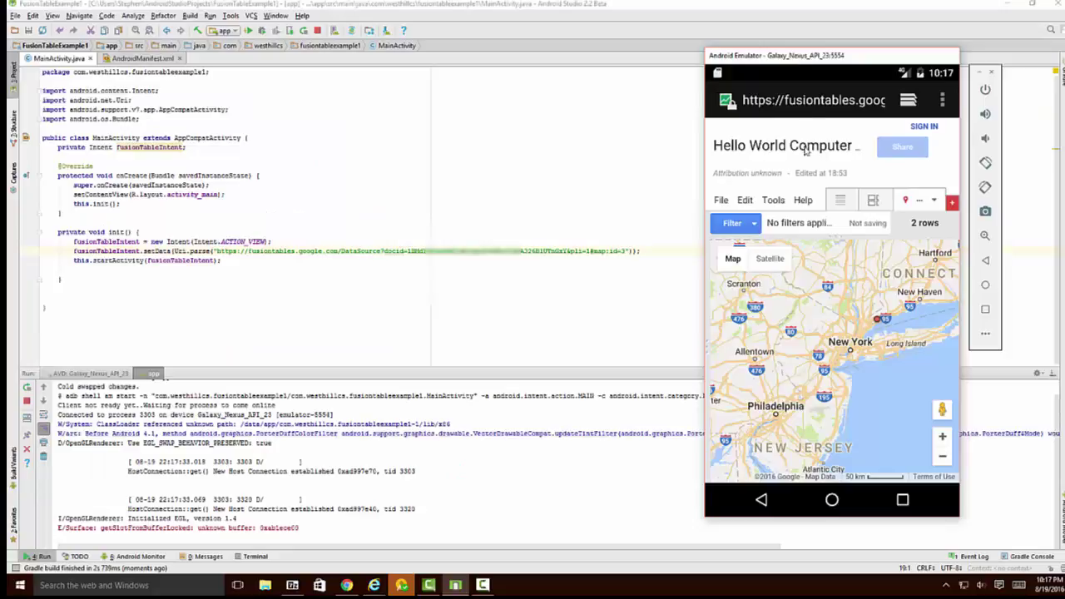